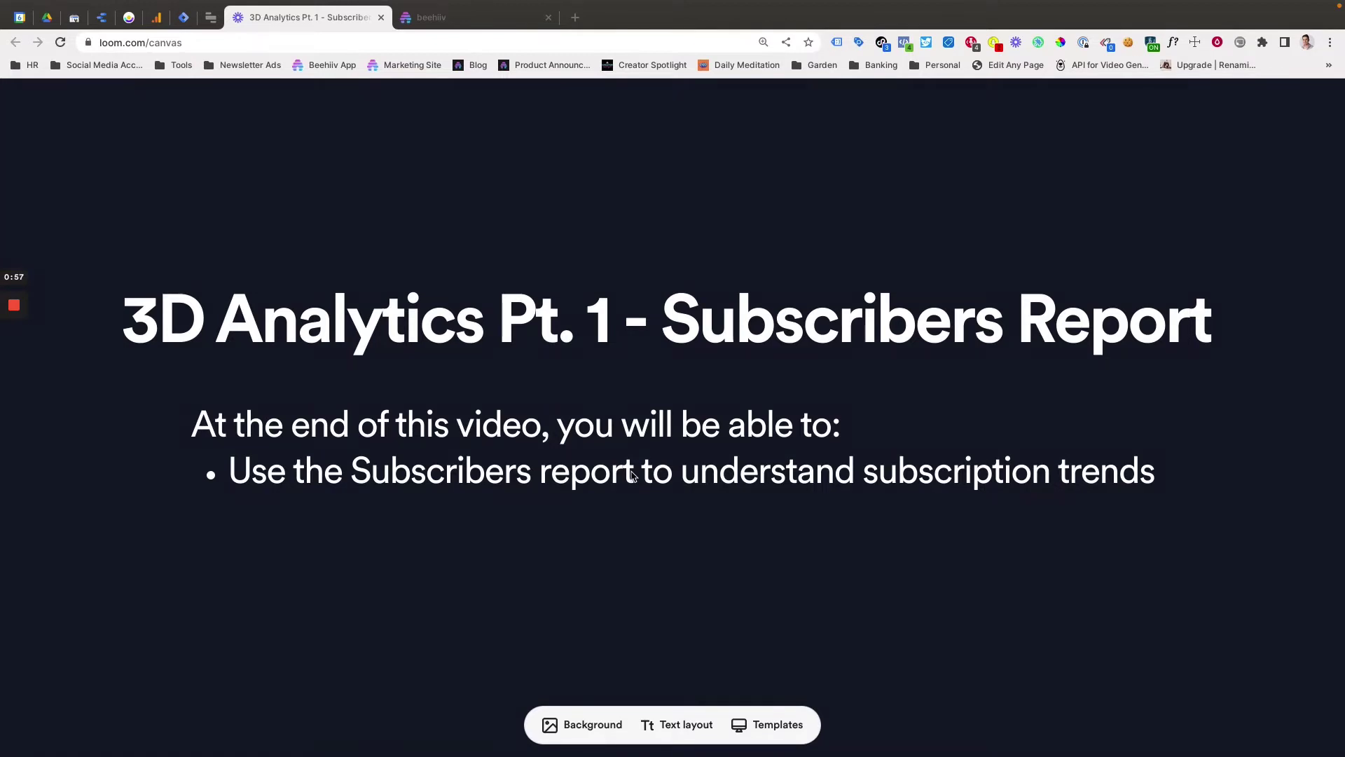
Open the Subscribers Report from the beehiiv Overview via Analyze
click(460, 23)
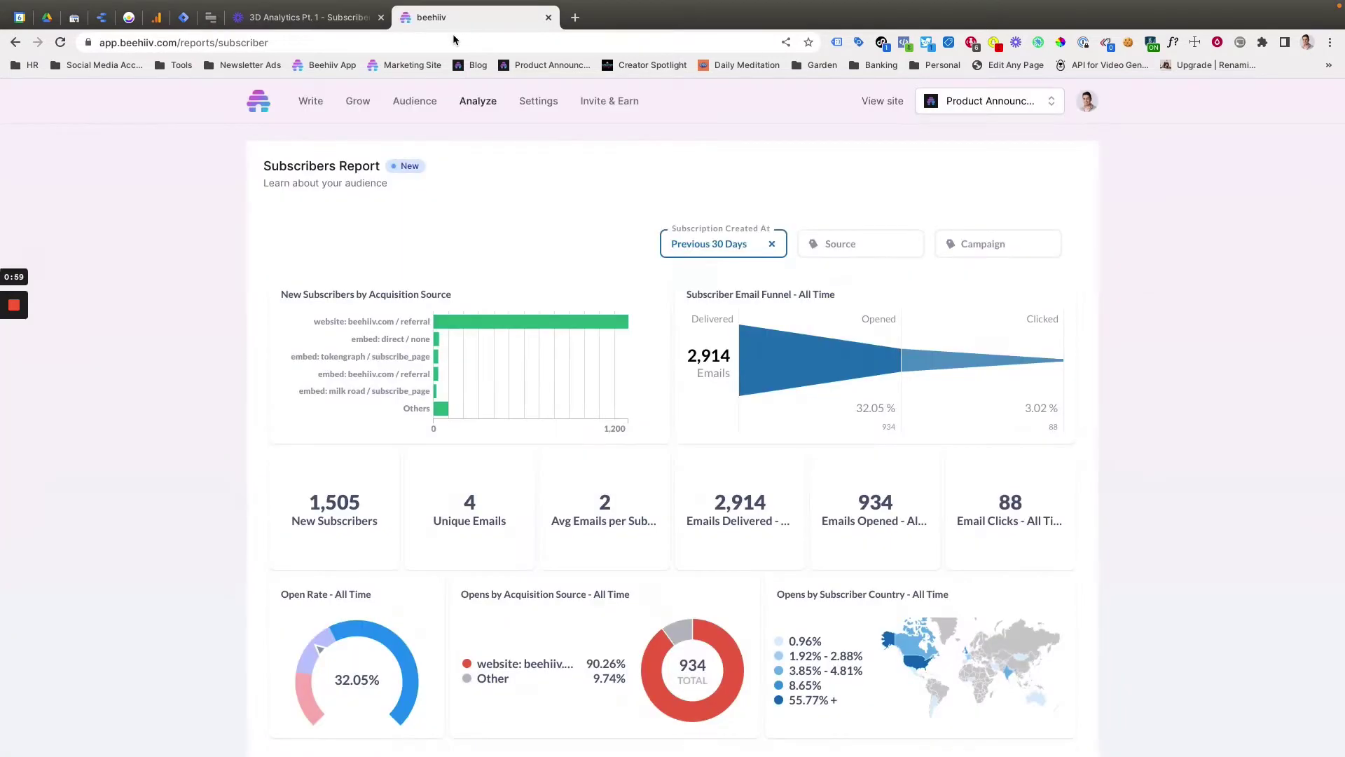
click(263, 112)
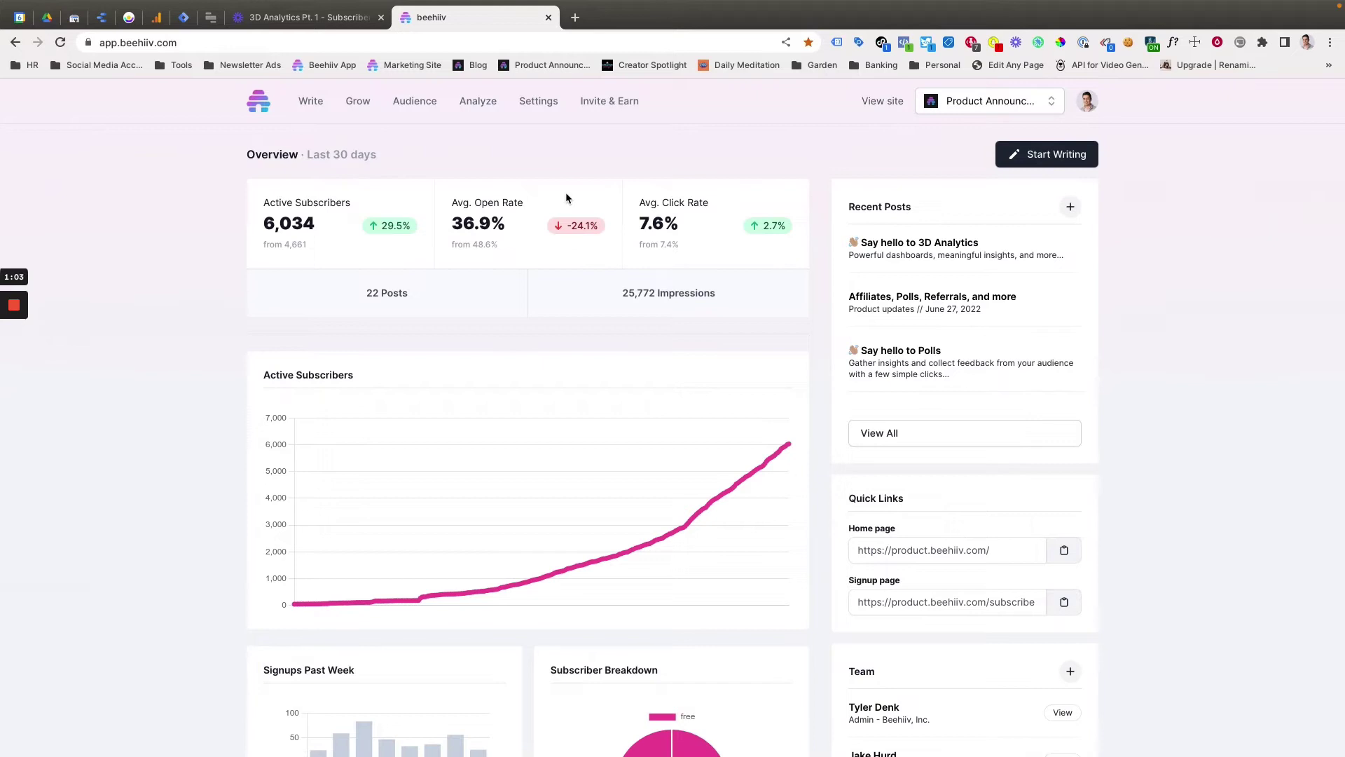
click(489, 106)
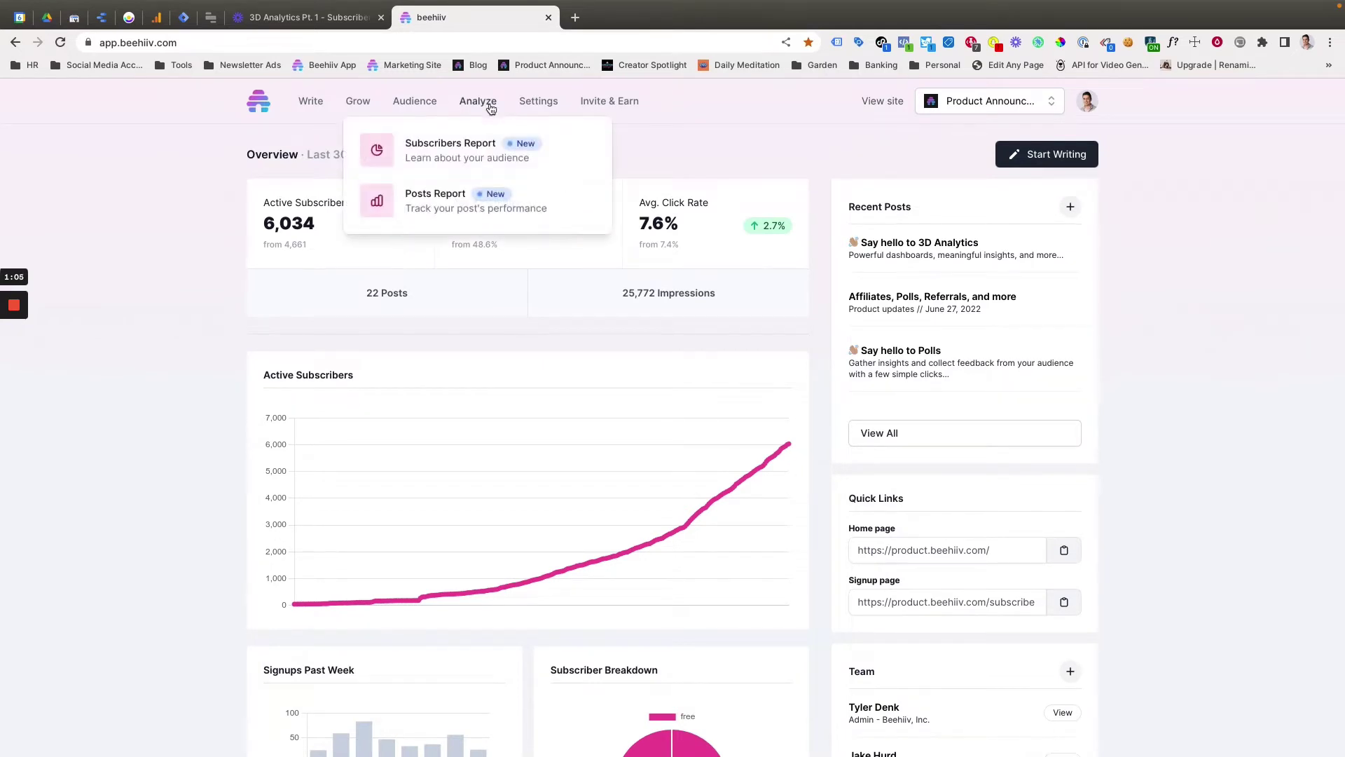
click(471, 149)
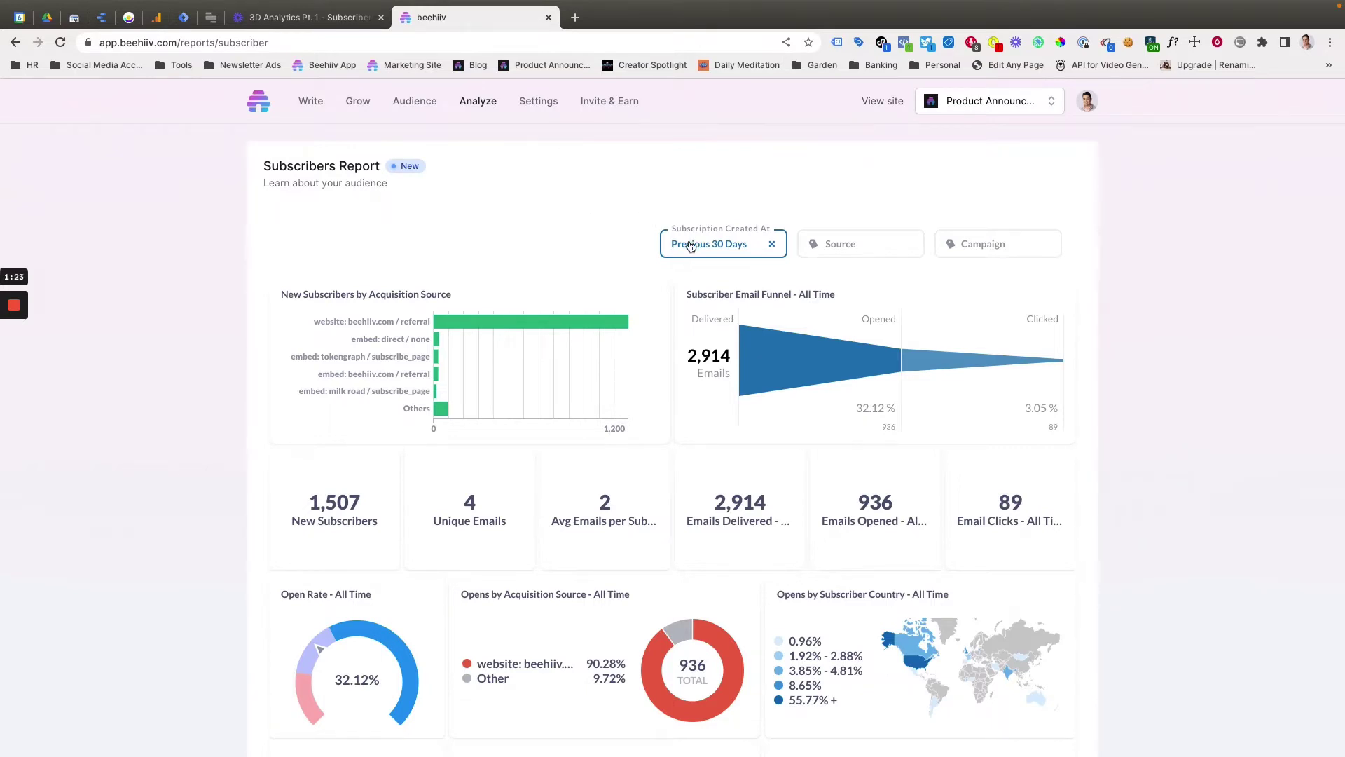
Review the Previous 30 Days figures: 1,507 new subscribers, 2,914 delivered, 936 opened, 89 clicks
scroll(572, 263, down, 2)
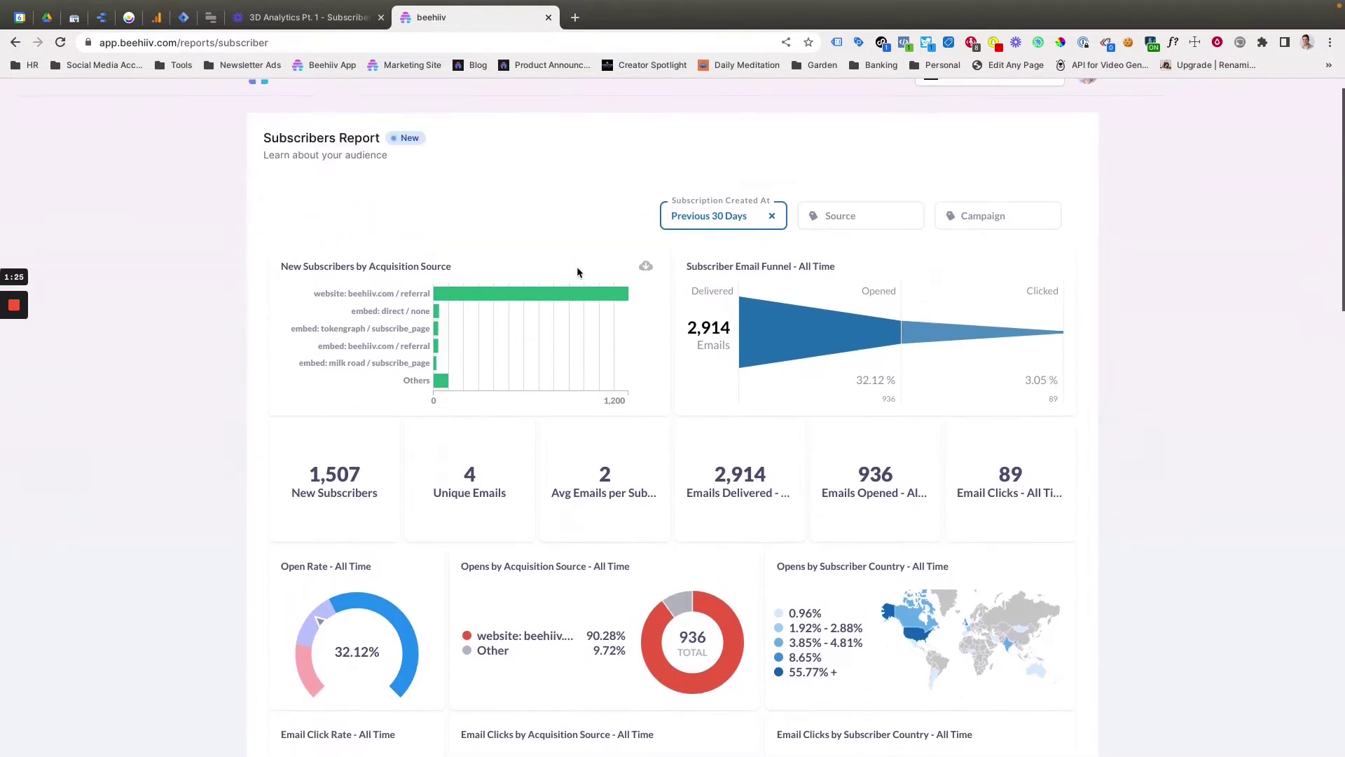
scroll(616, 256, up, 2)
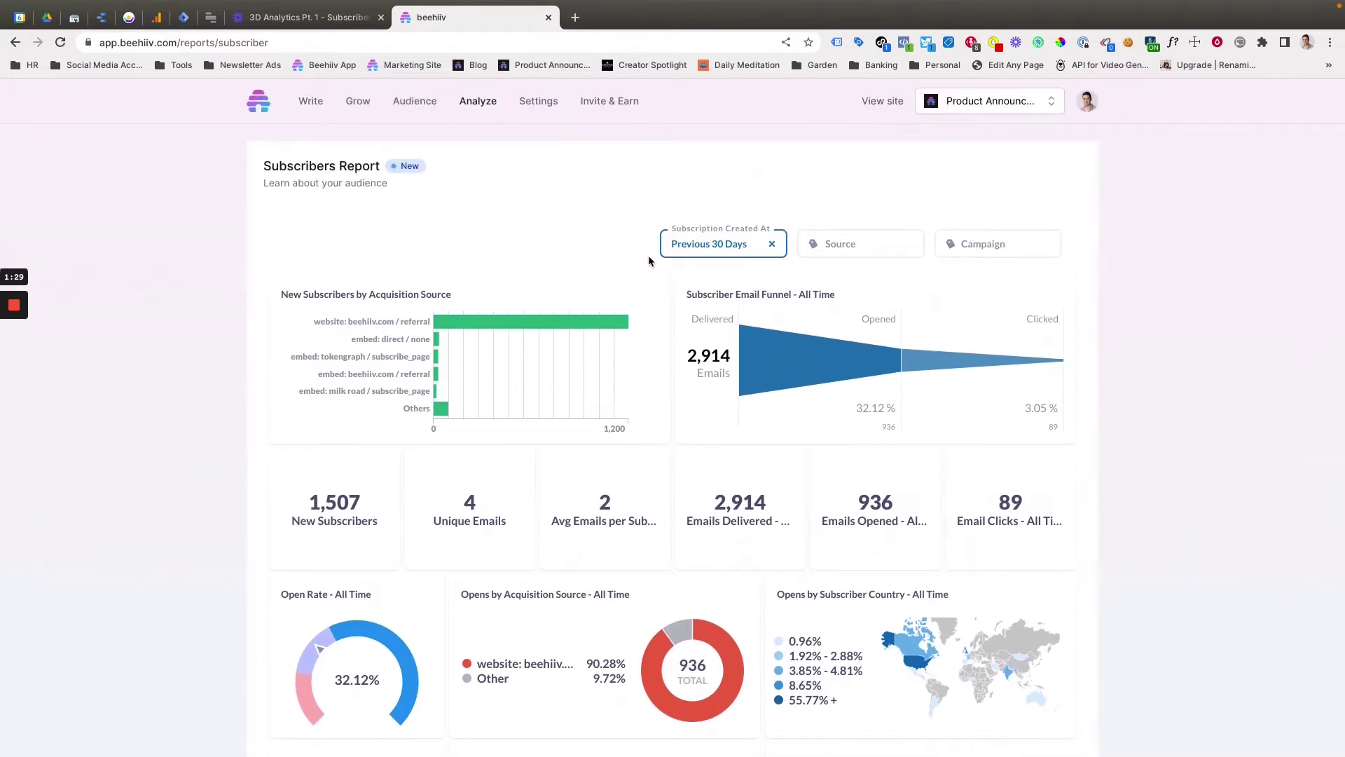
scroll(541, 388, down, 1)
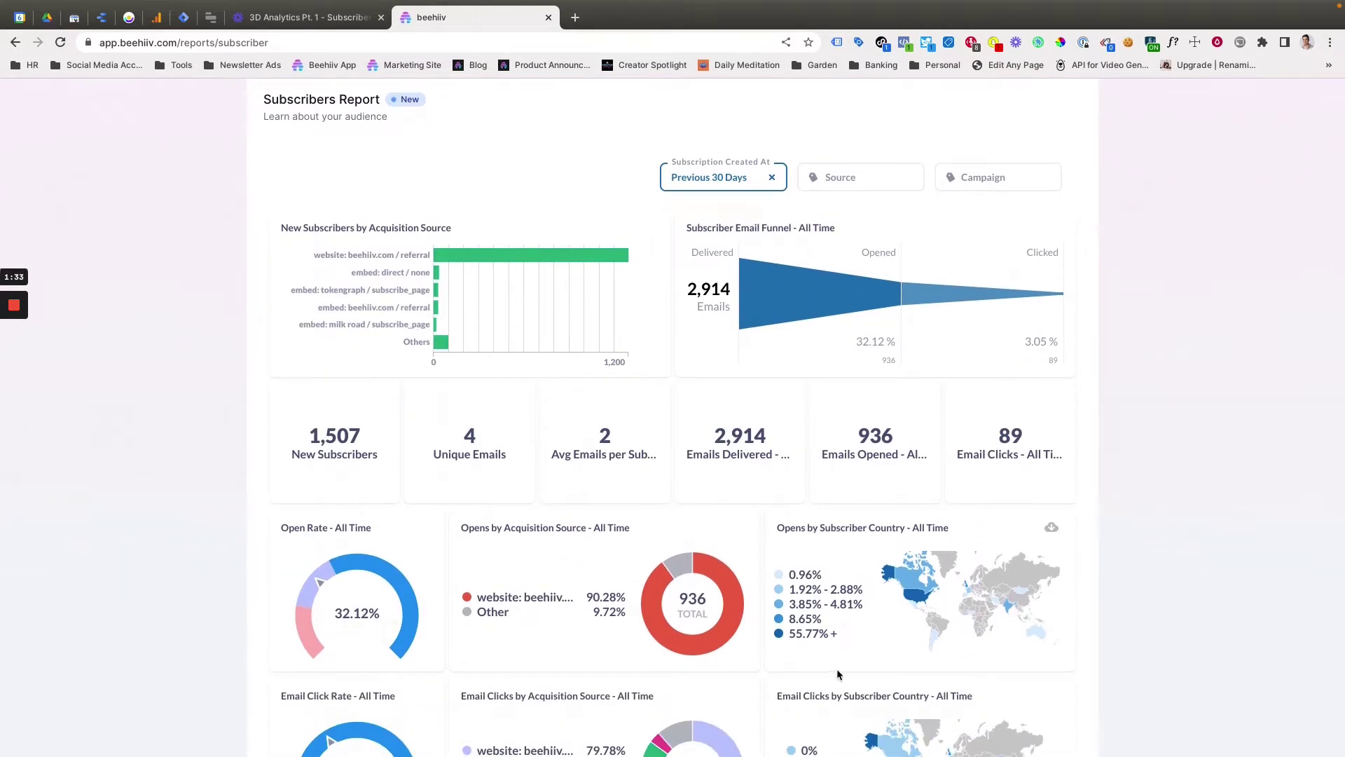
scroll(858, 425, up, 1)
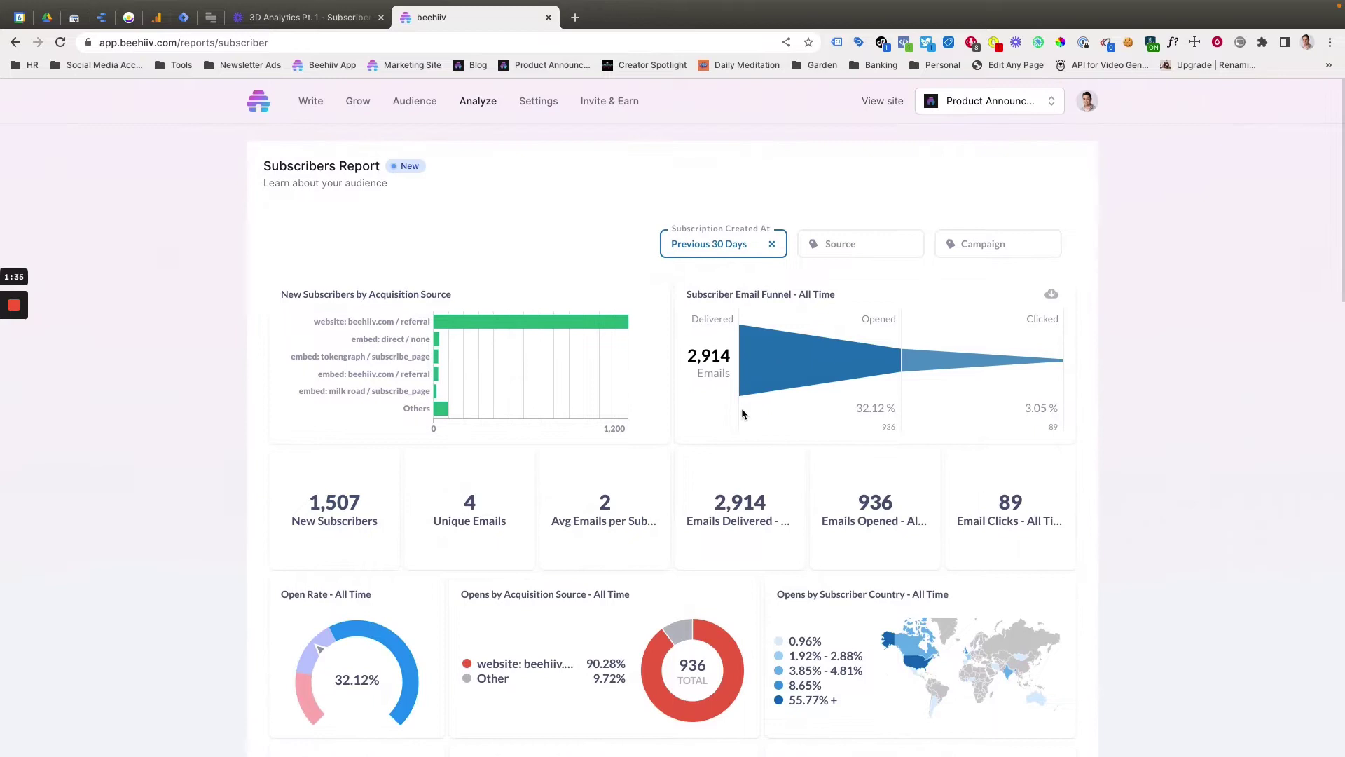
mouse_move(776, 333)
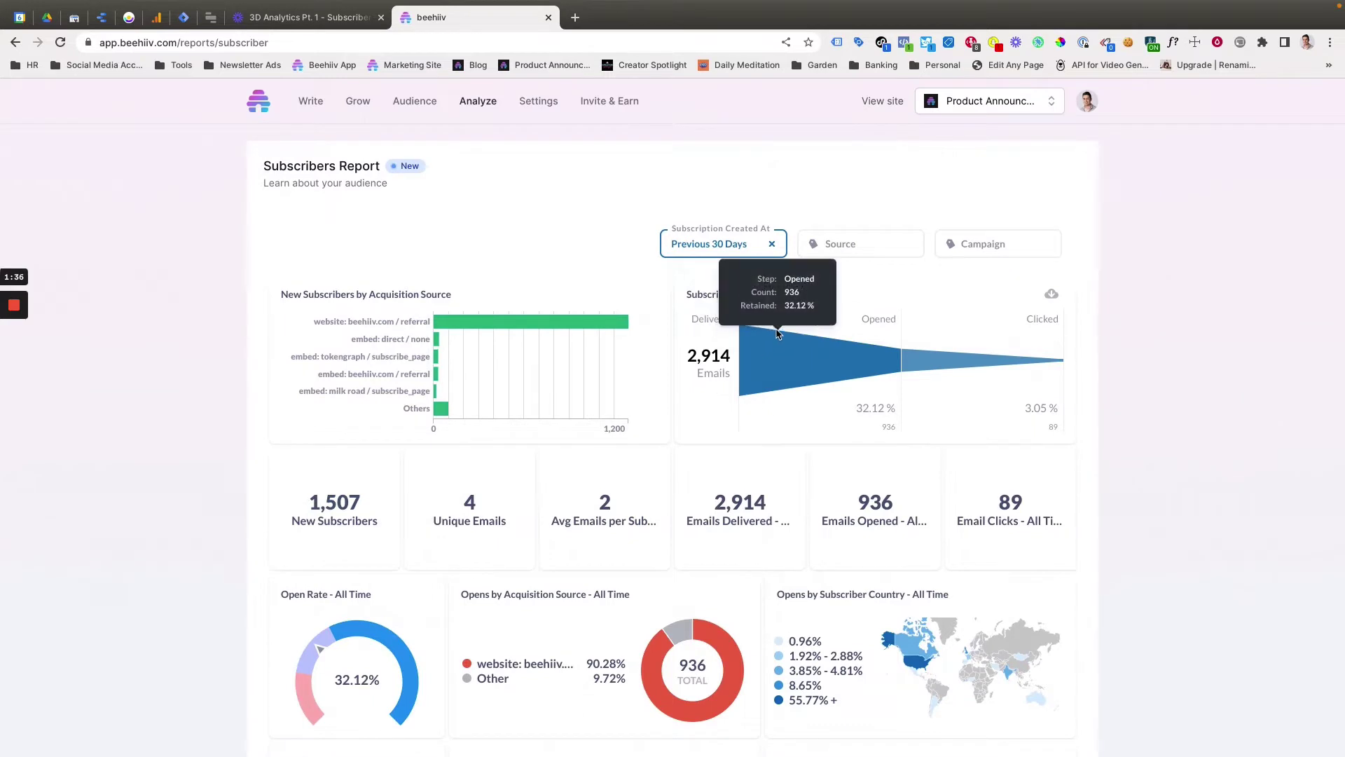
Set the Subscription Created At filter to Before July 6, 2022 and apply it
click(748, 251)
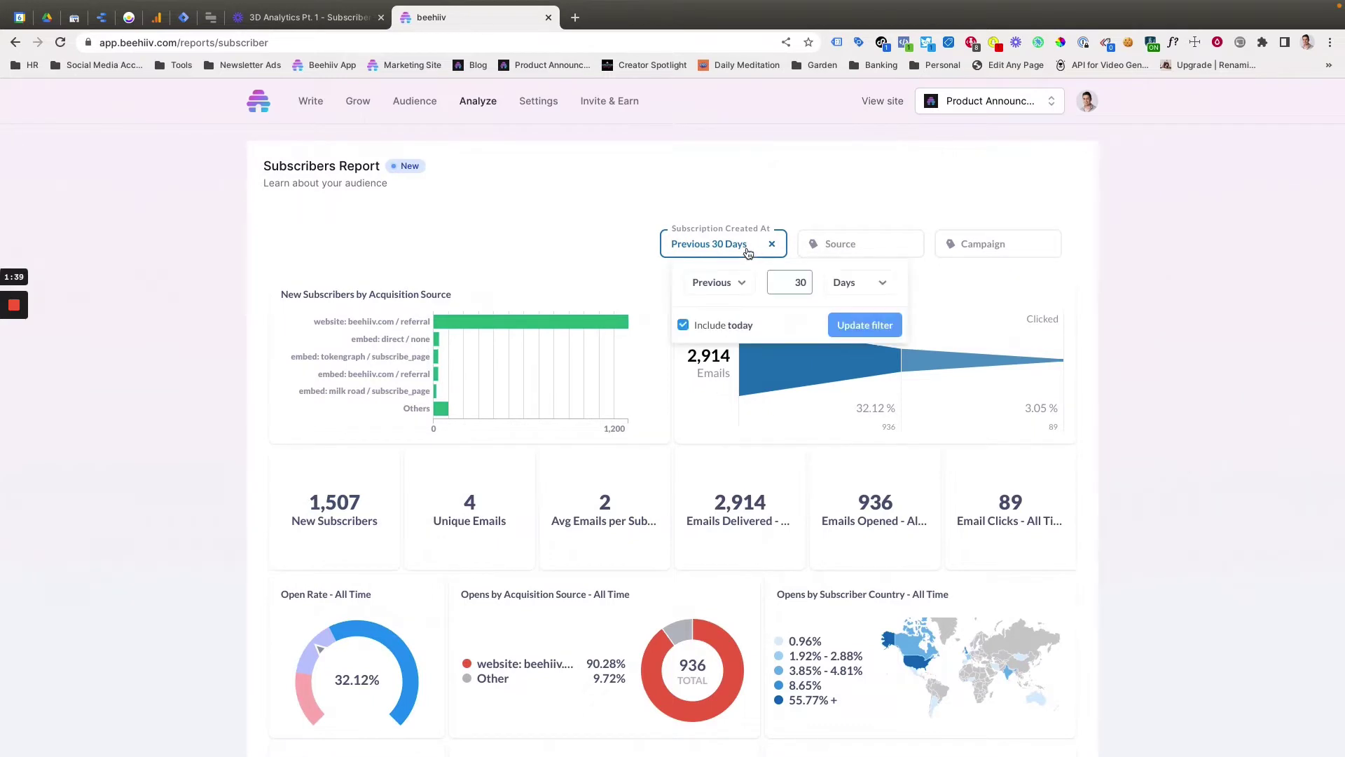
click(741, 285)
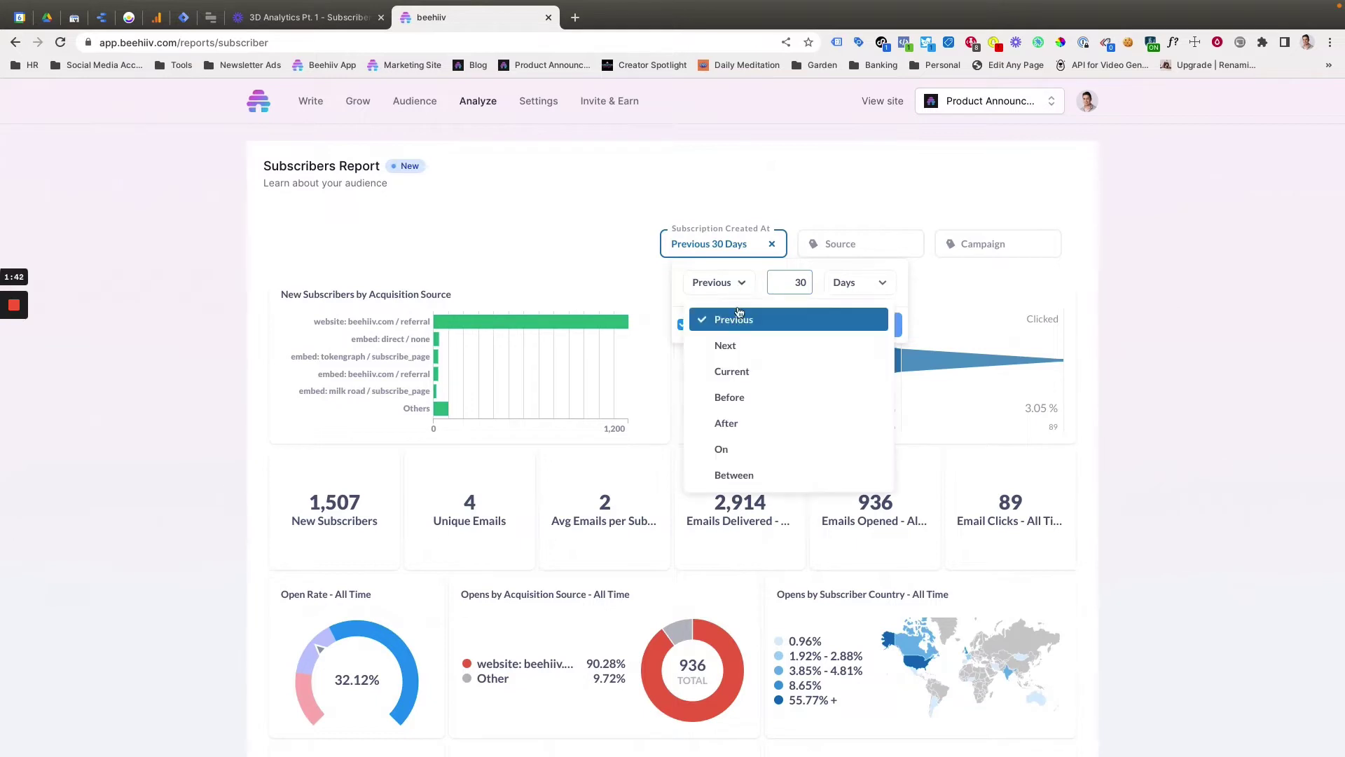
click(745, 403)
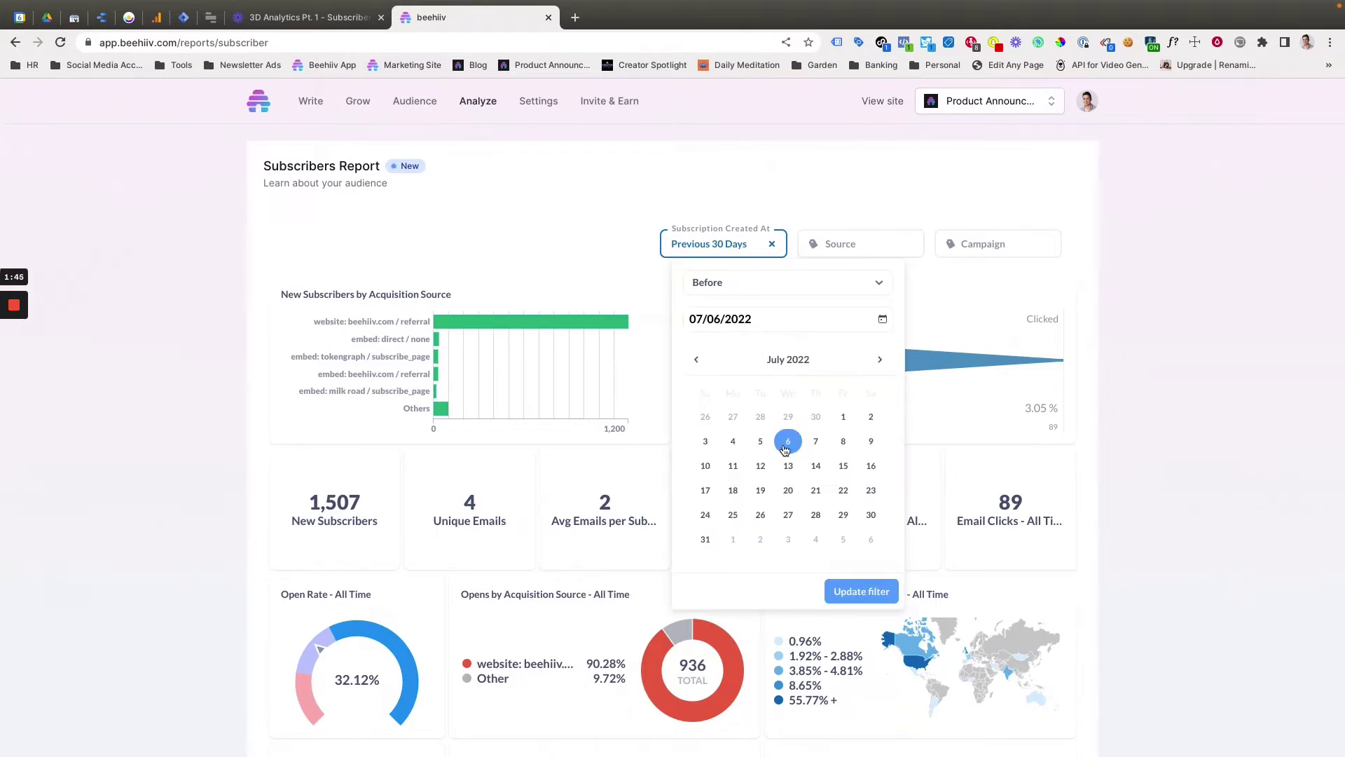
click(861, 591)
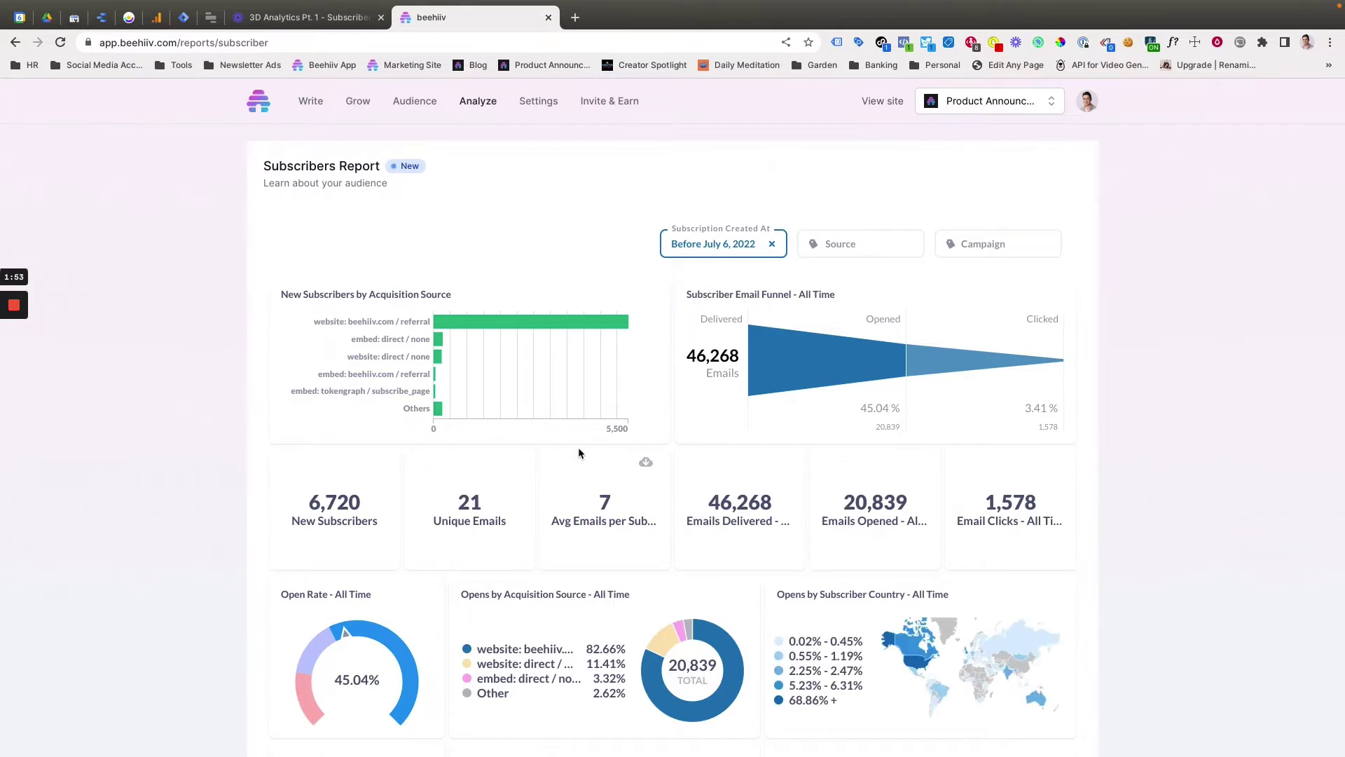
click(854, 243)
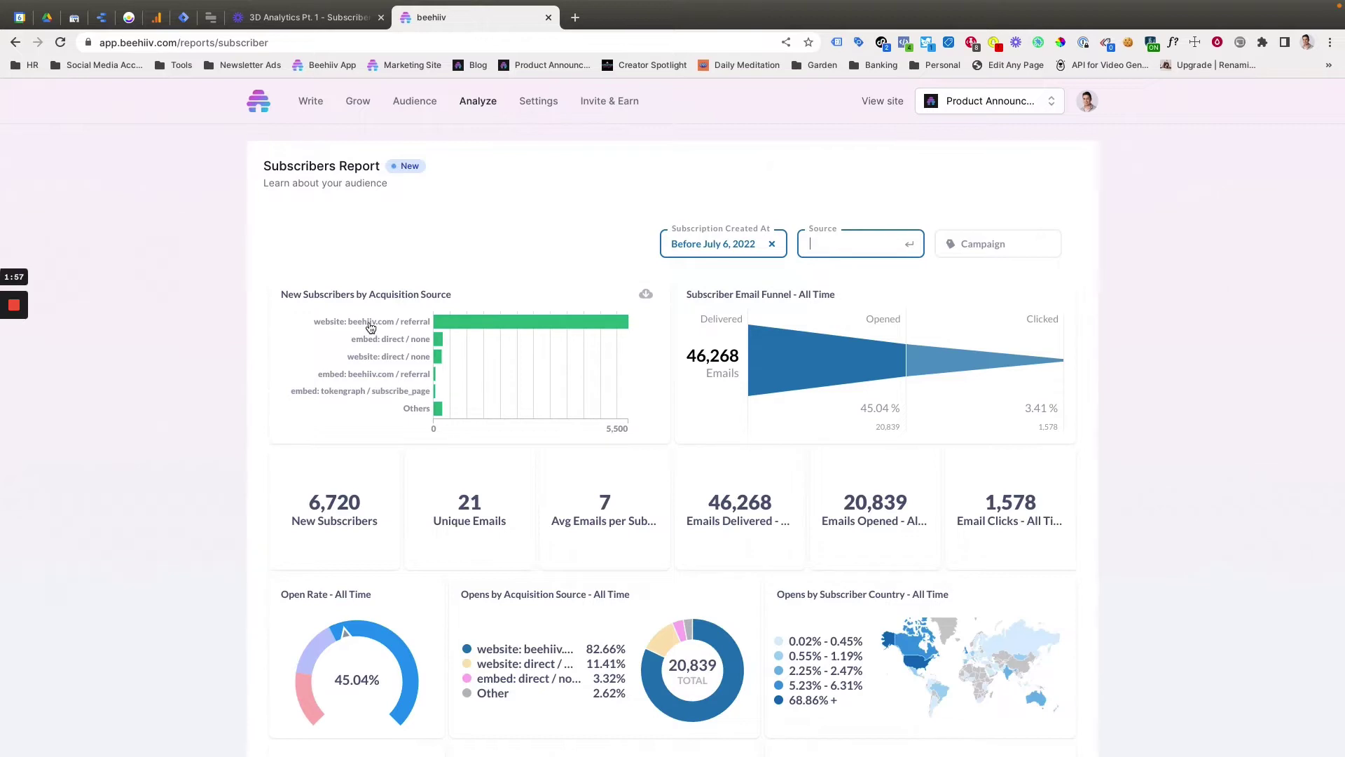
mouse_move(364, 328)
click(843, 201)
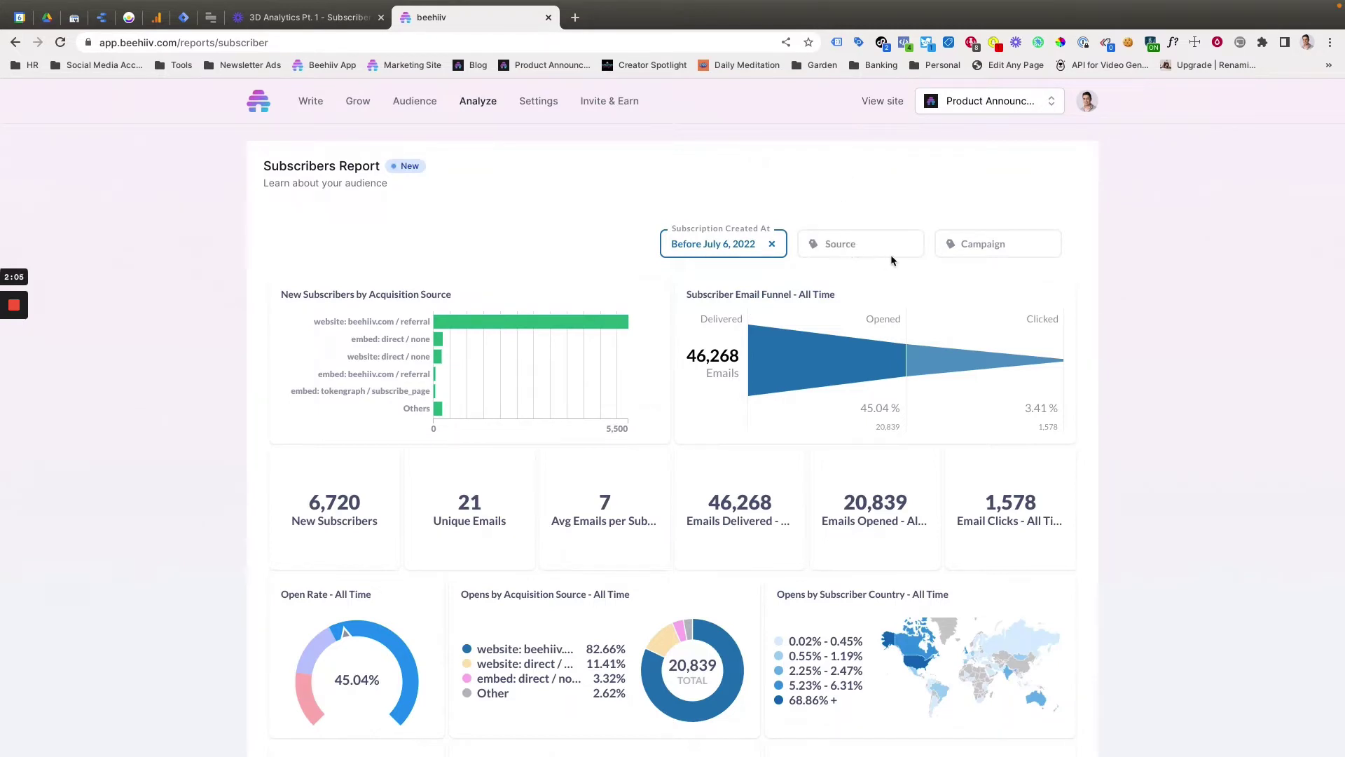
click(985, 248)
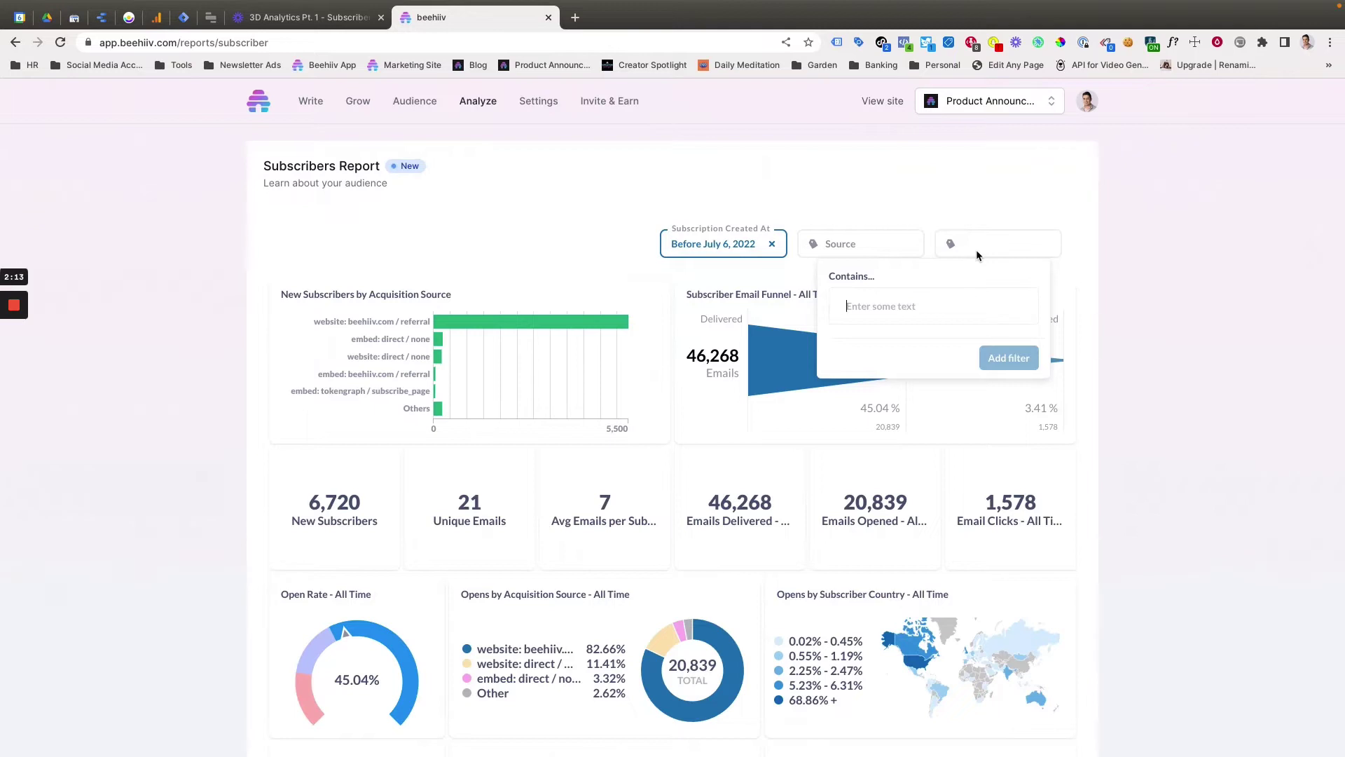
click(1034, 215)
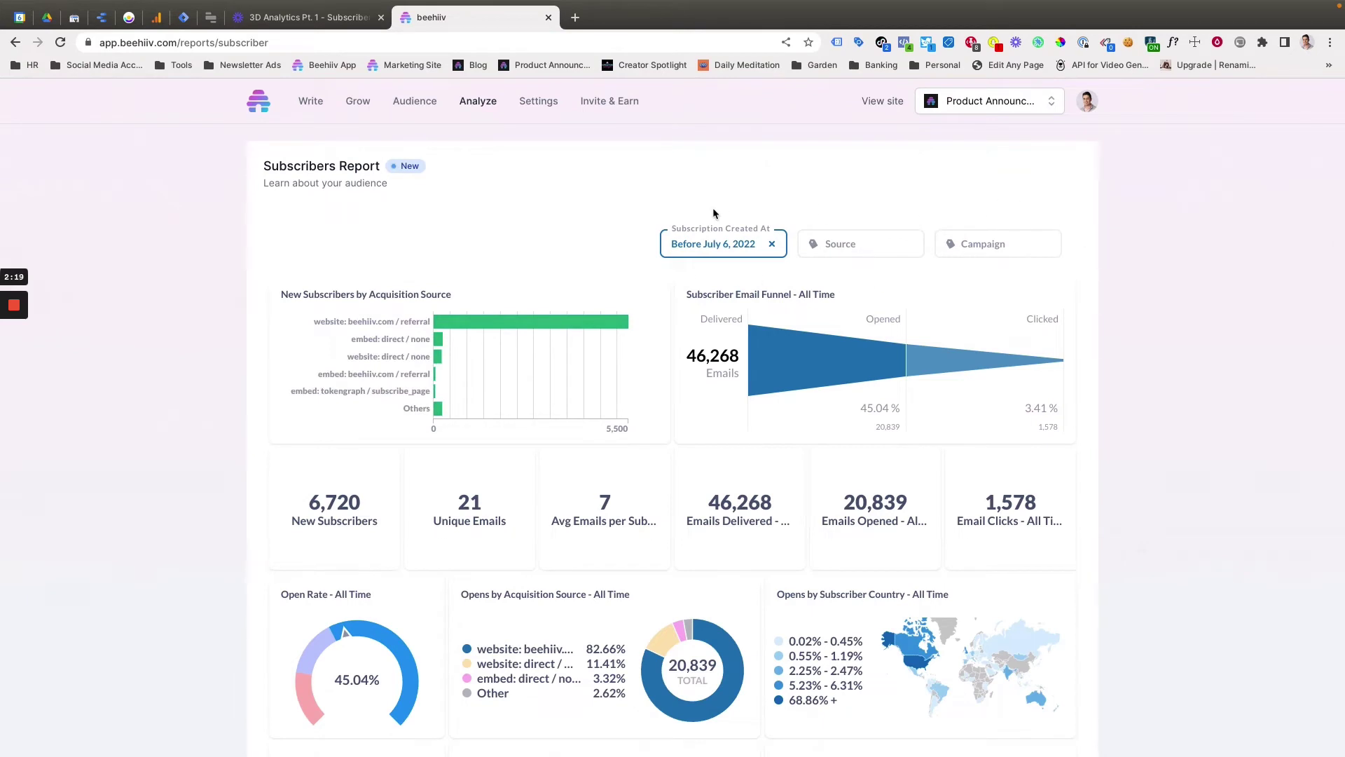
scroll(511, 264, down, 3)
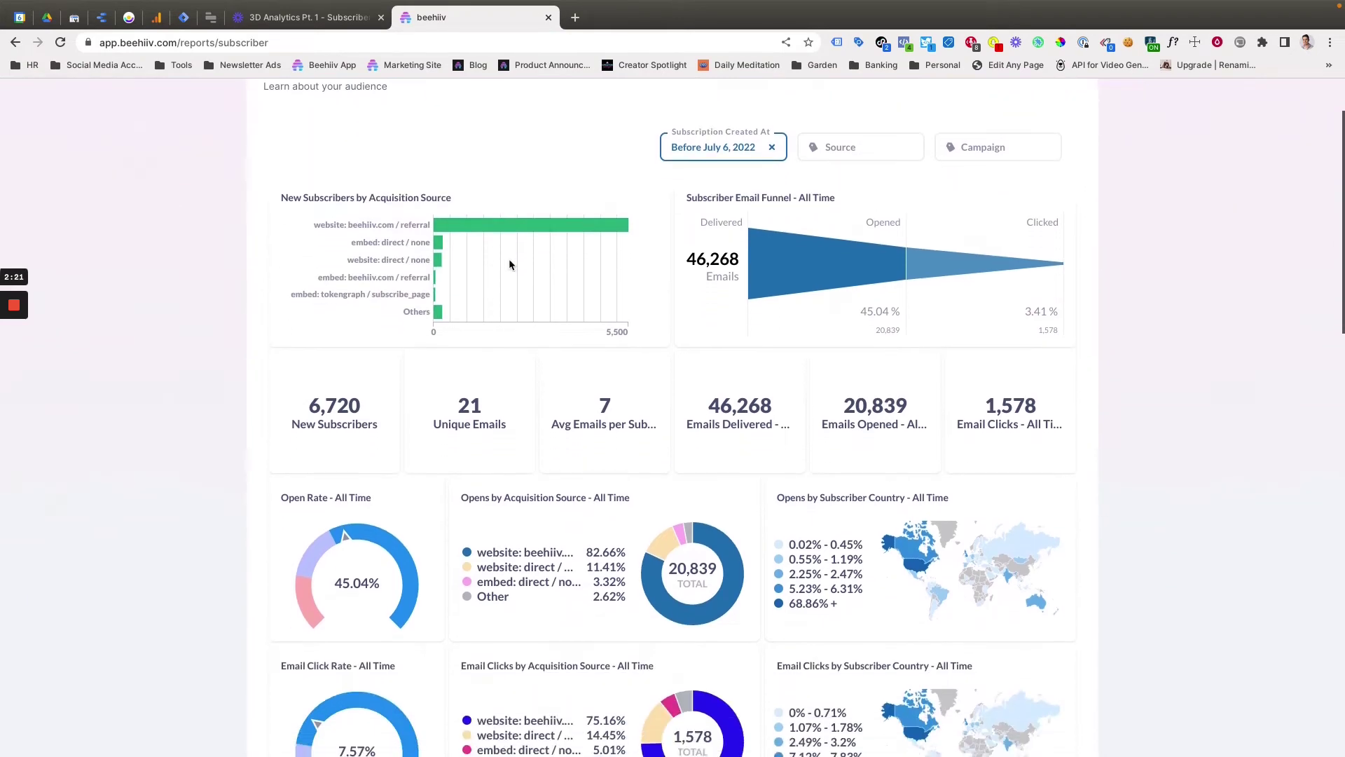
scroll(514, 273, up, 3)
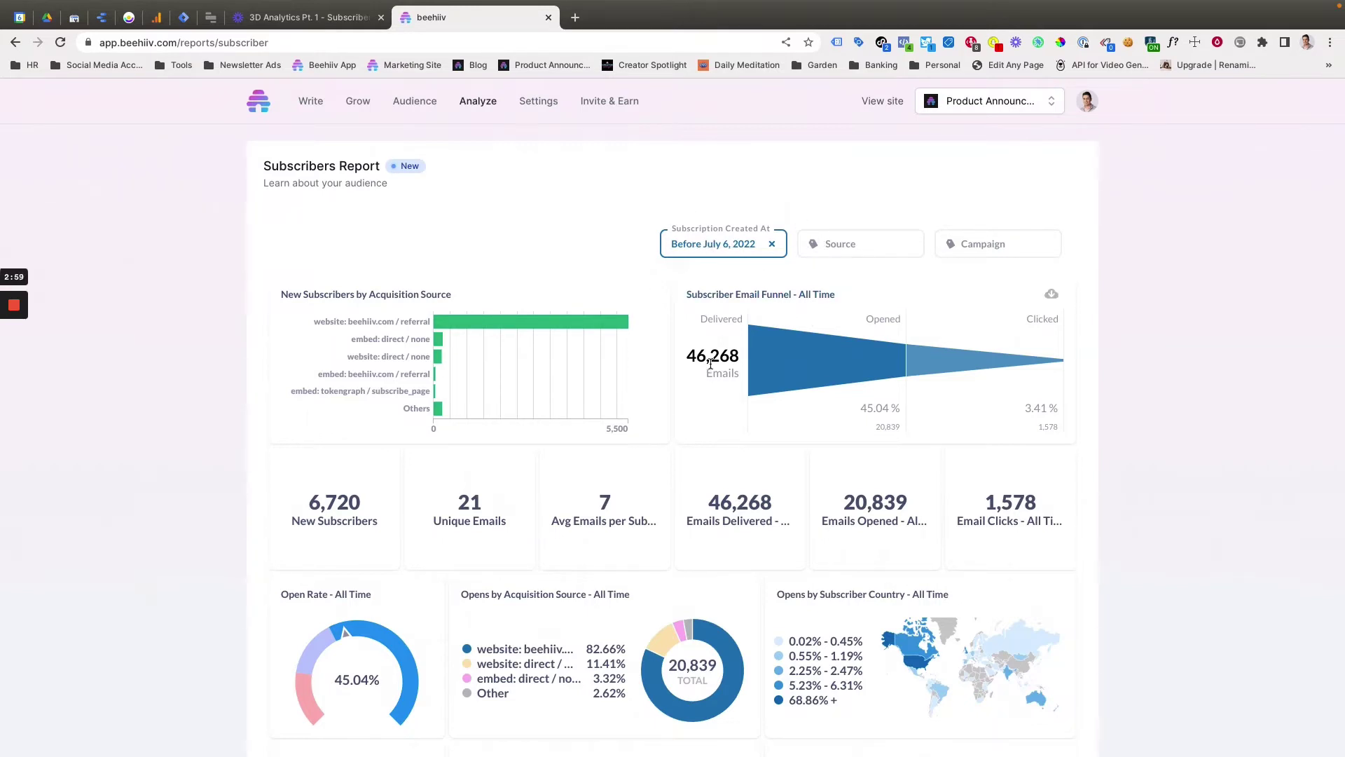
drag(696, 358, 739, 356)
click(884, 429)
mouse_move(1034, 321)
scroll(1092, 419, down, 2)
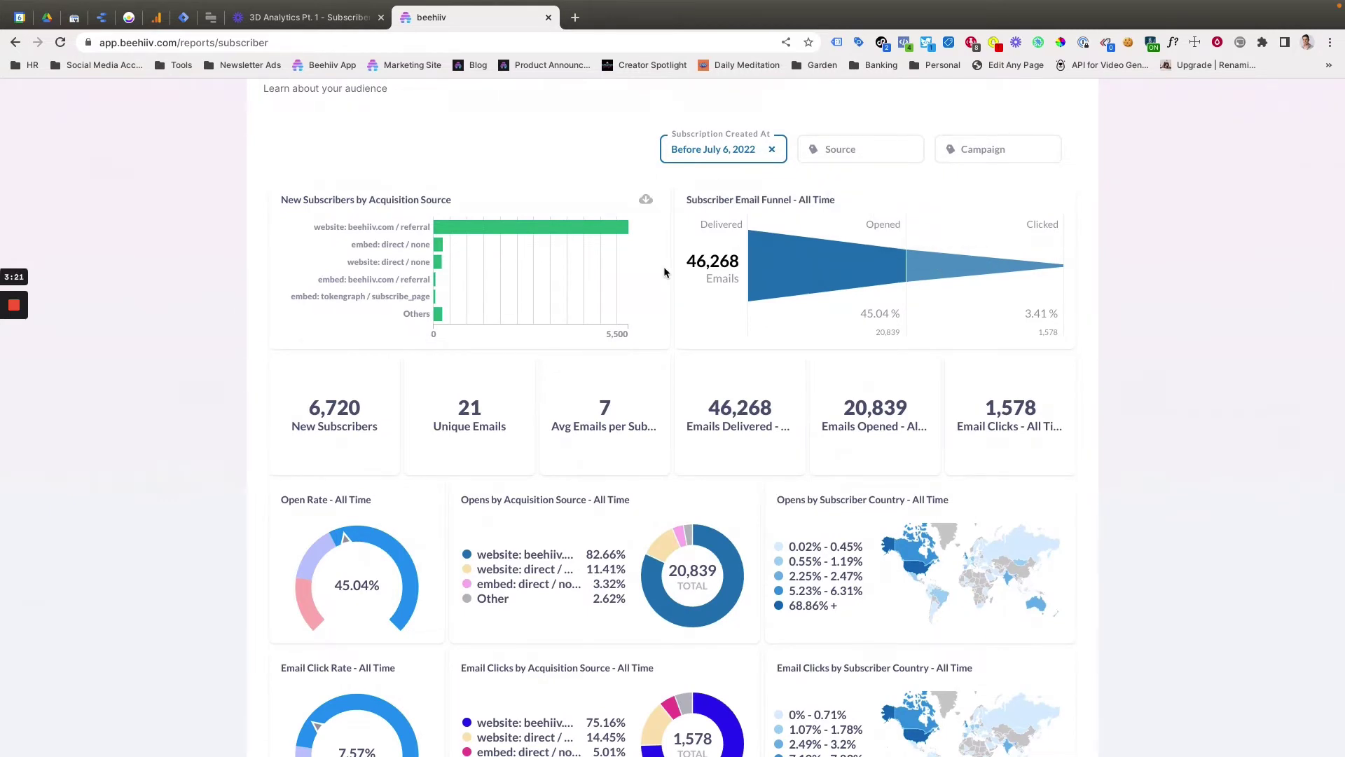
scroll(633, 281, down, 3)
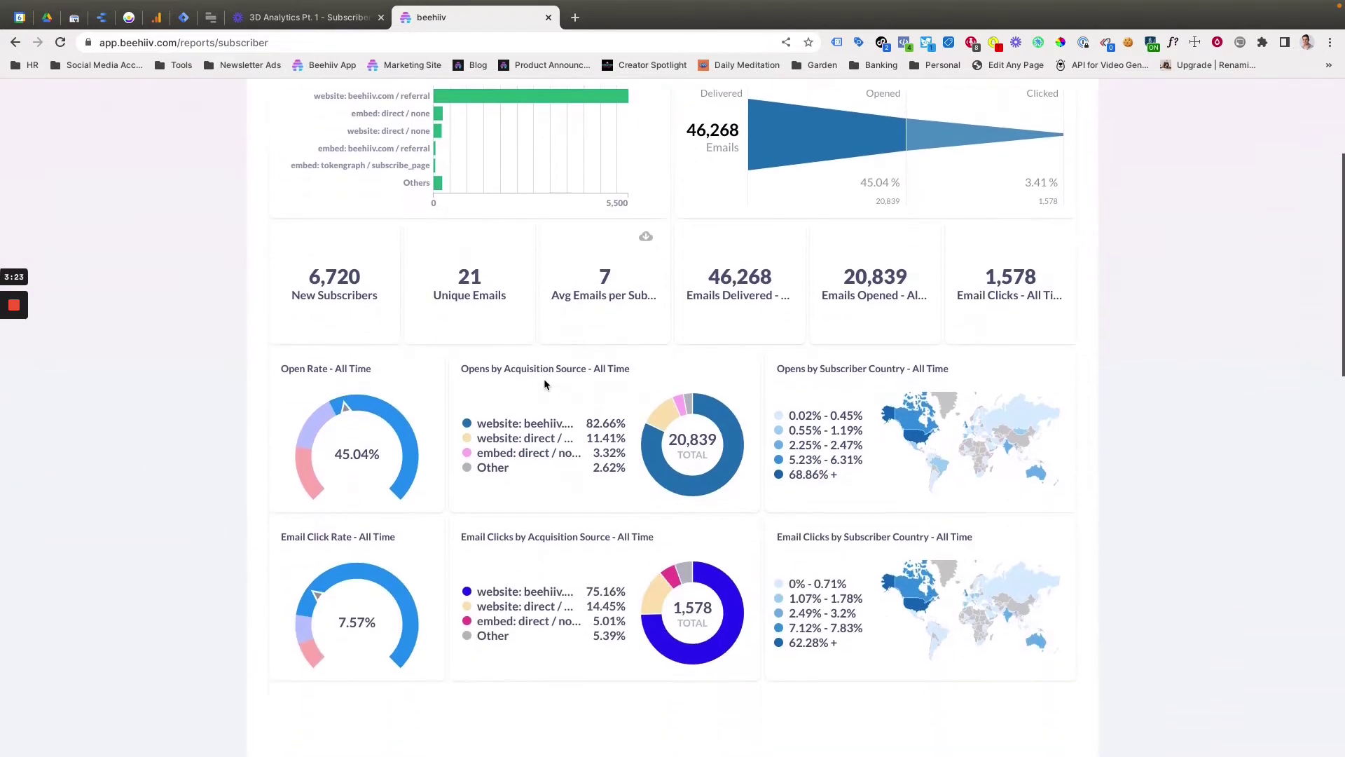
scroll(341, 370, up, 1)
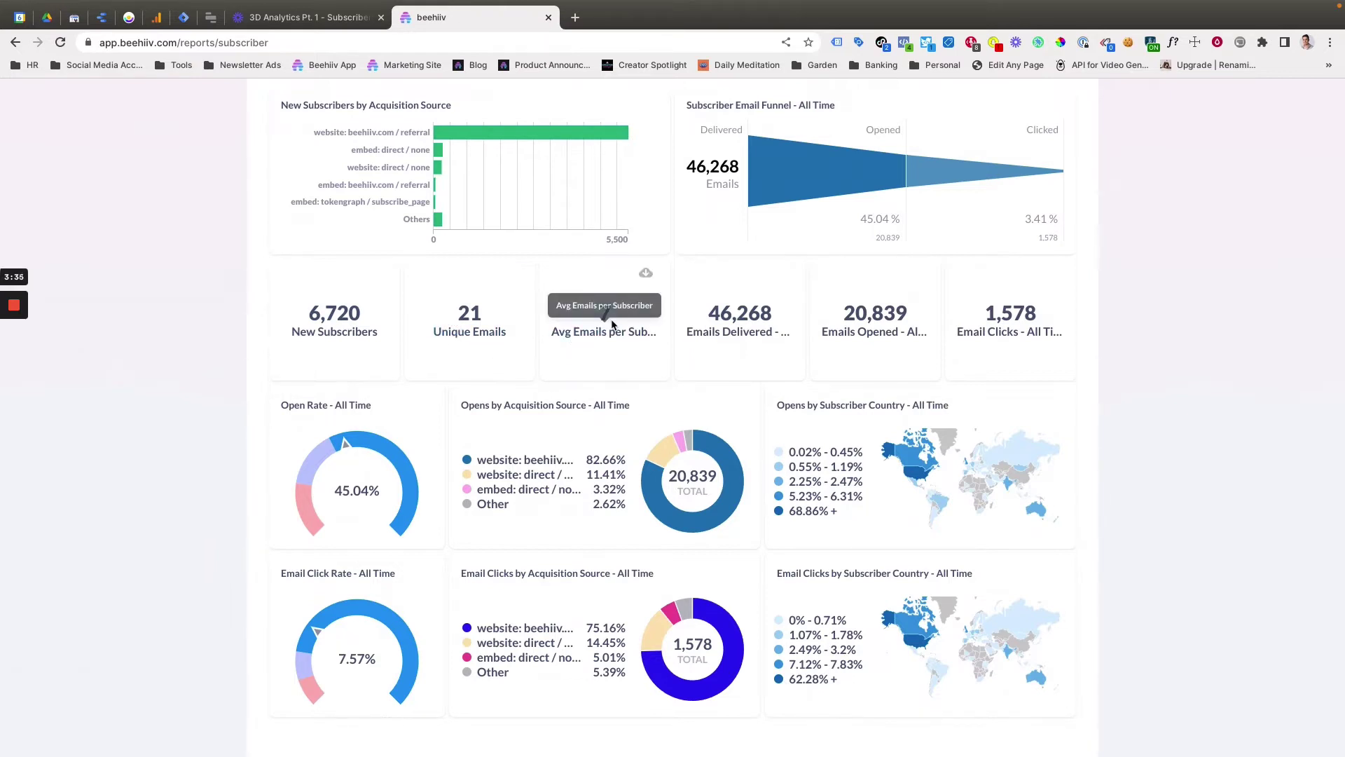
scroll(606, 336, down, 1)
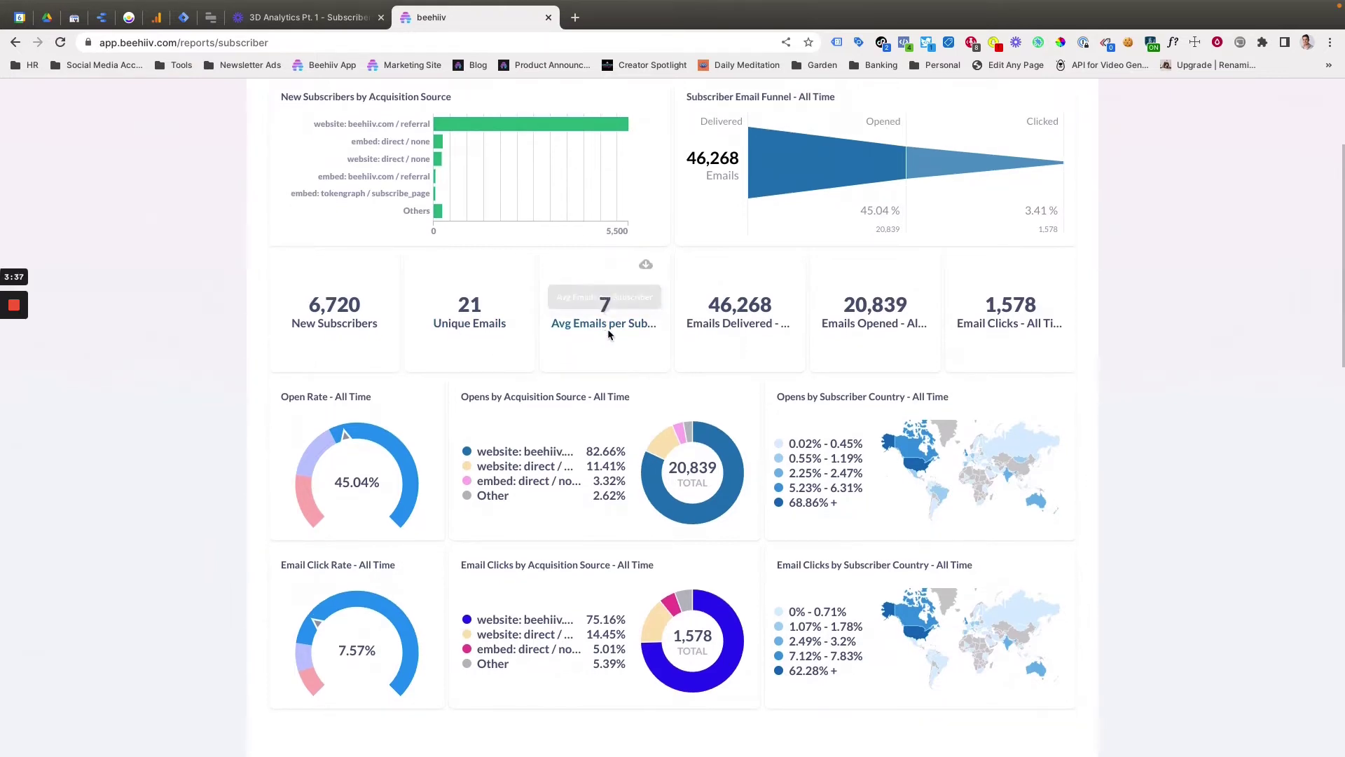
scroll(709, 327, down, 1)
scroll(709, 327, down, 1)
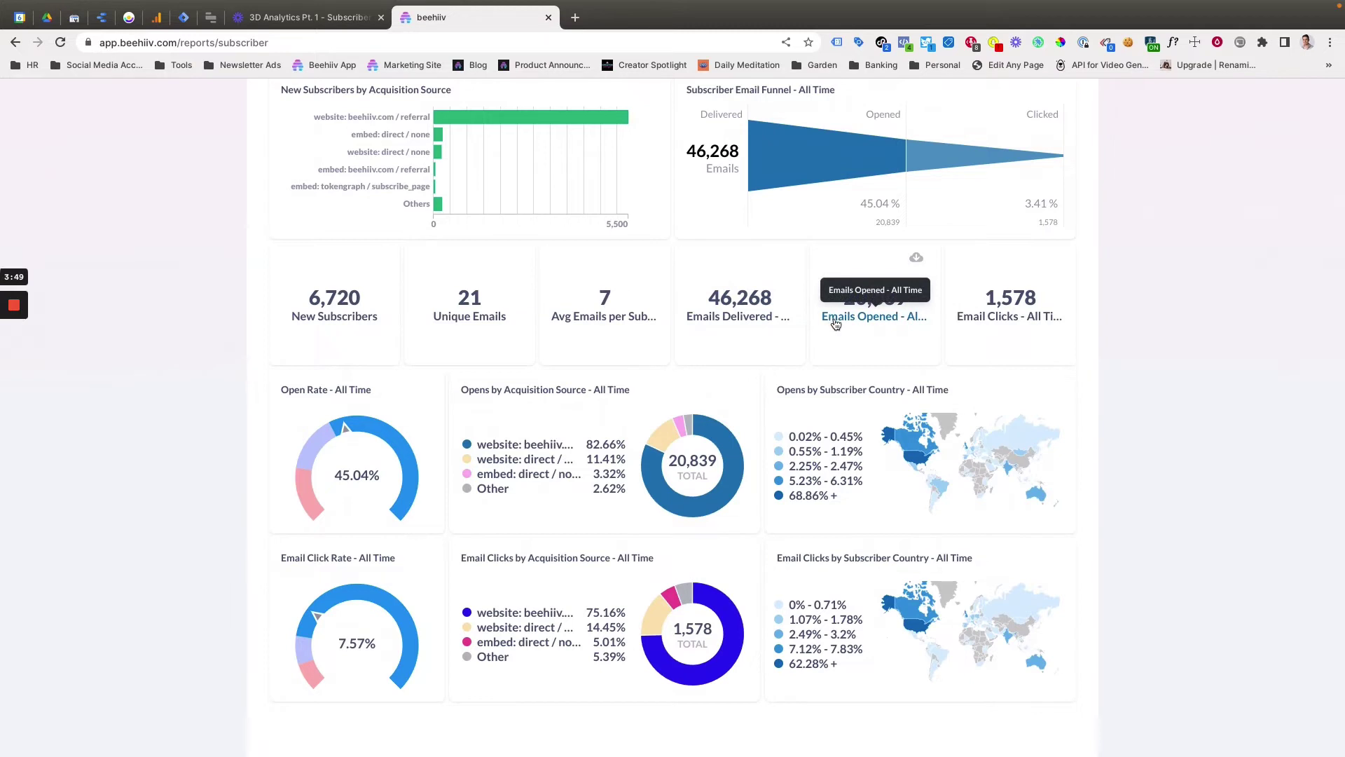
mouse_move(877, 189)
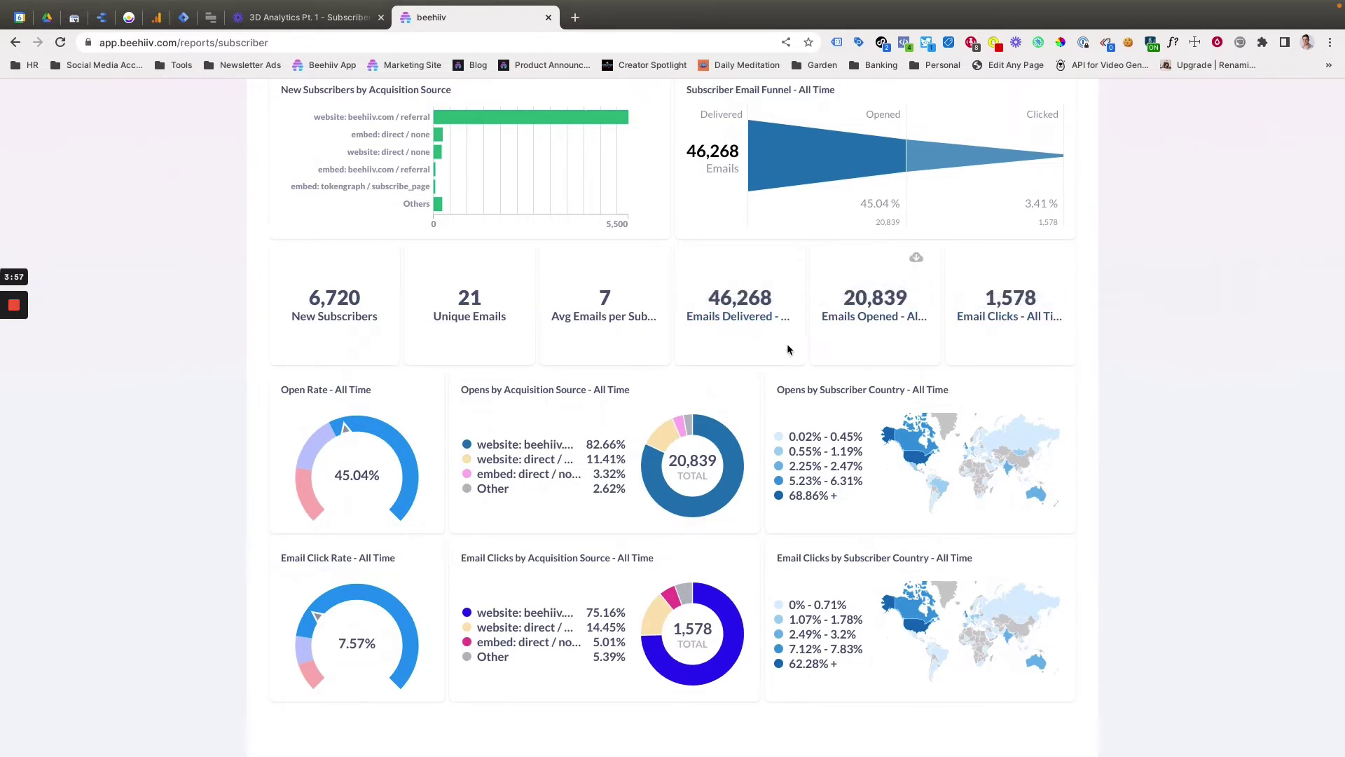
scroll(674, 340, down, 3)
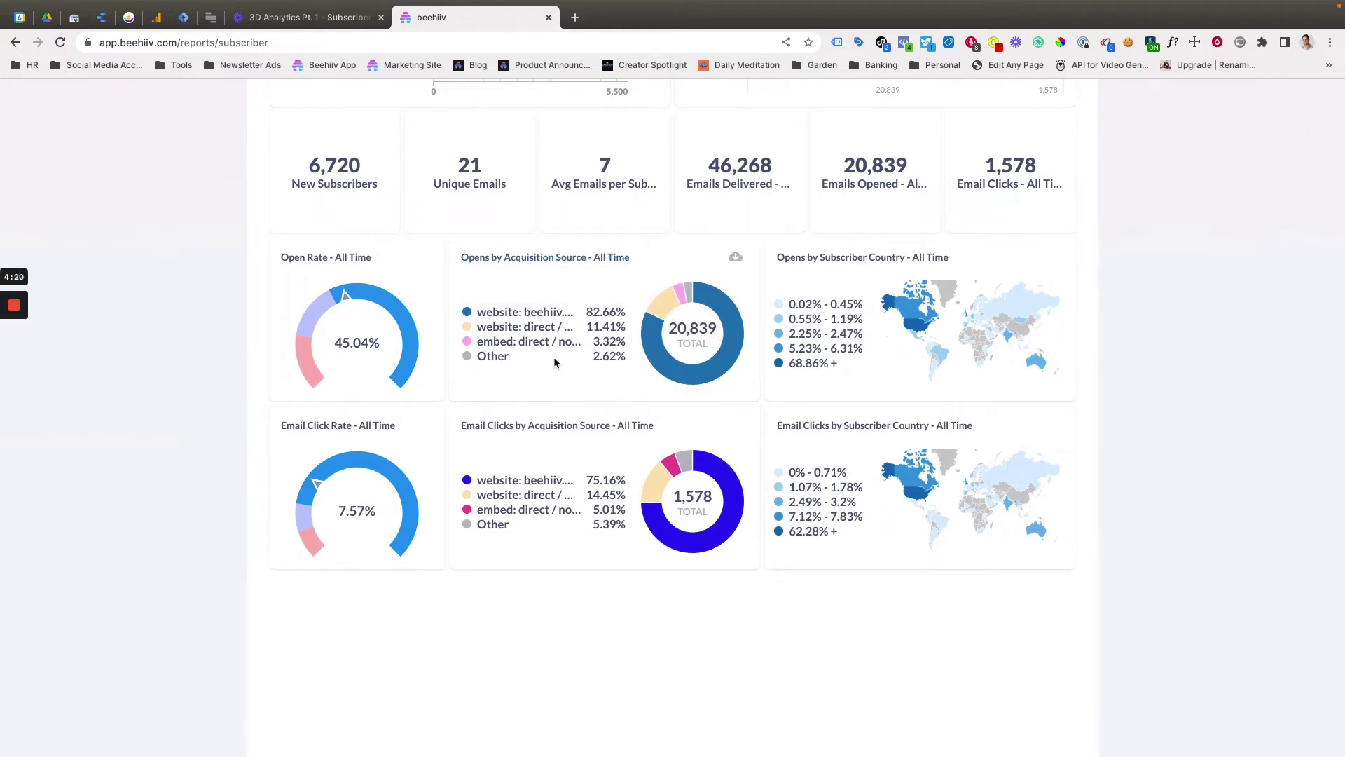
mouse_move(599, 311)
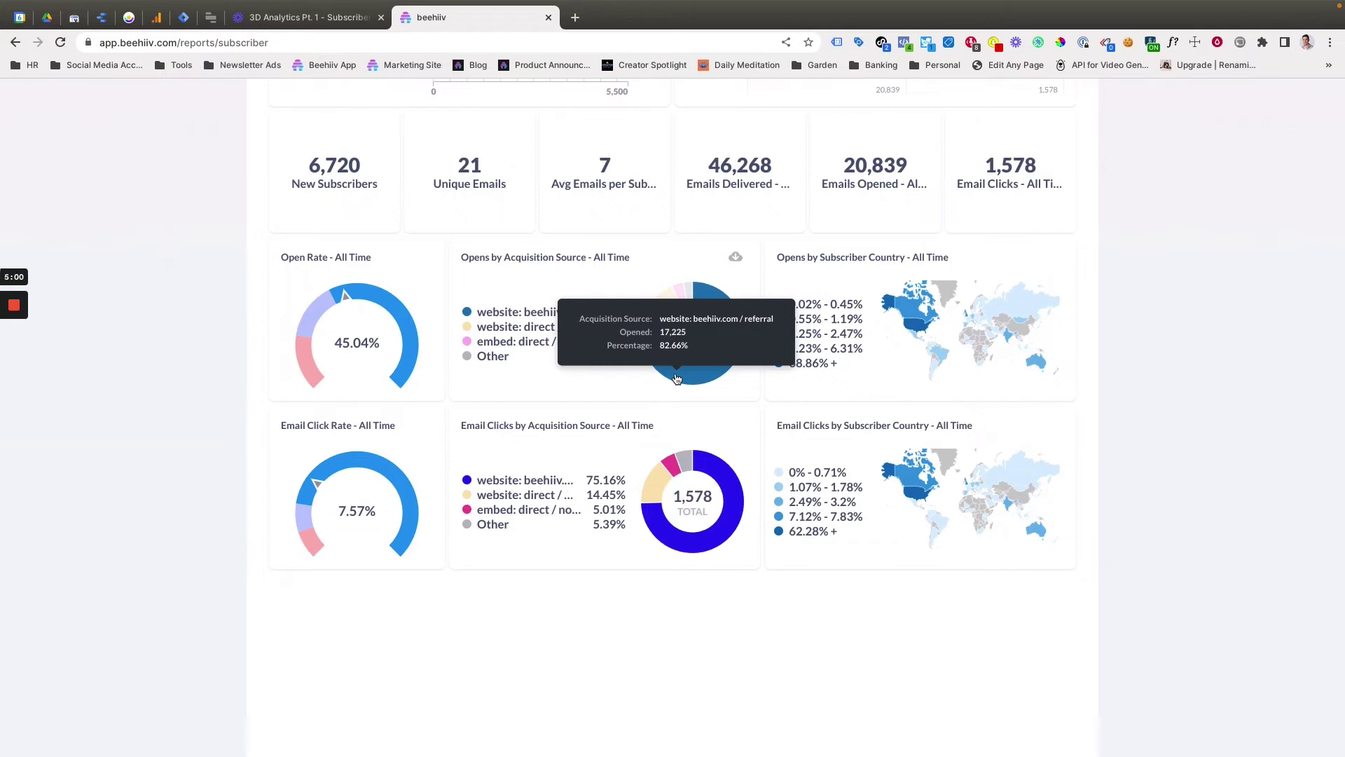
scroll(531, 414, up, 5)
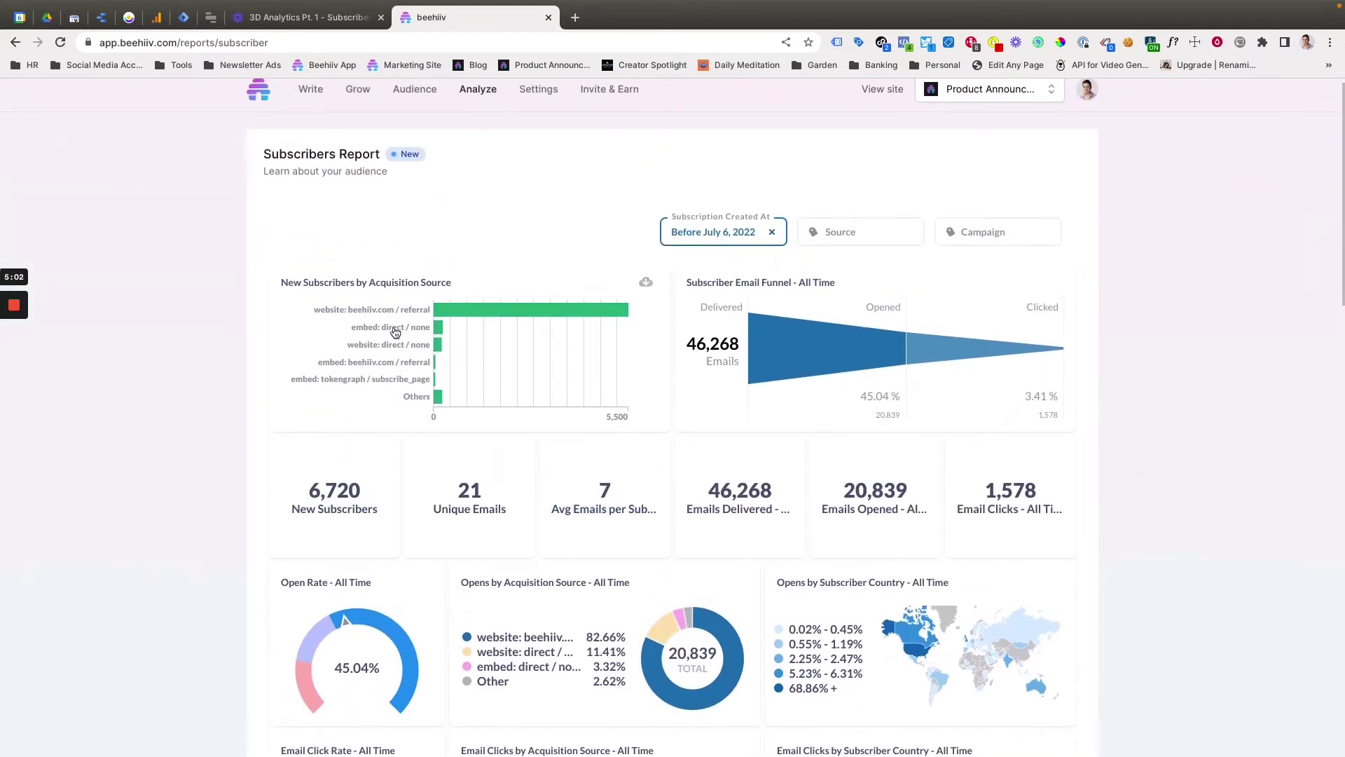
scroll(735, 560, down, 3)
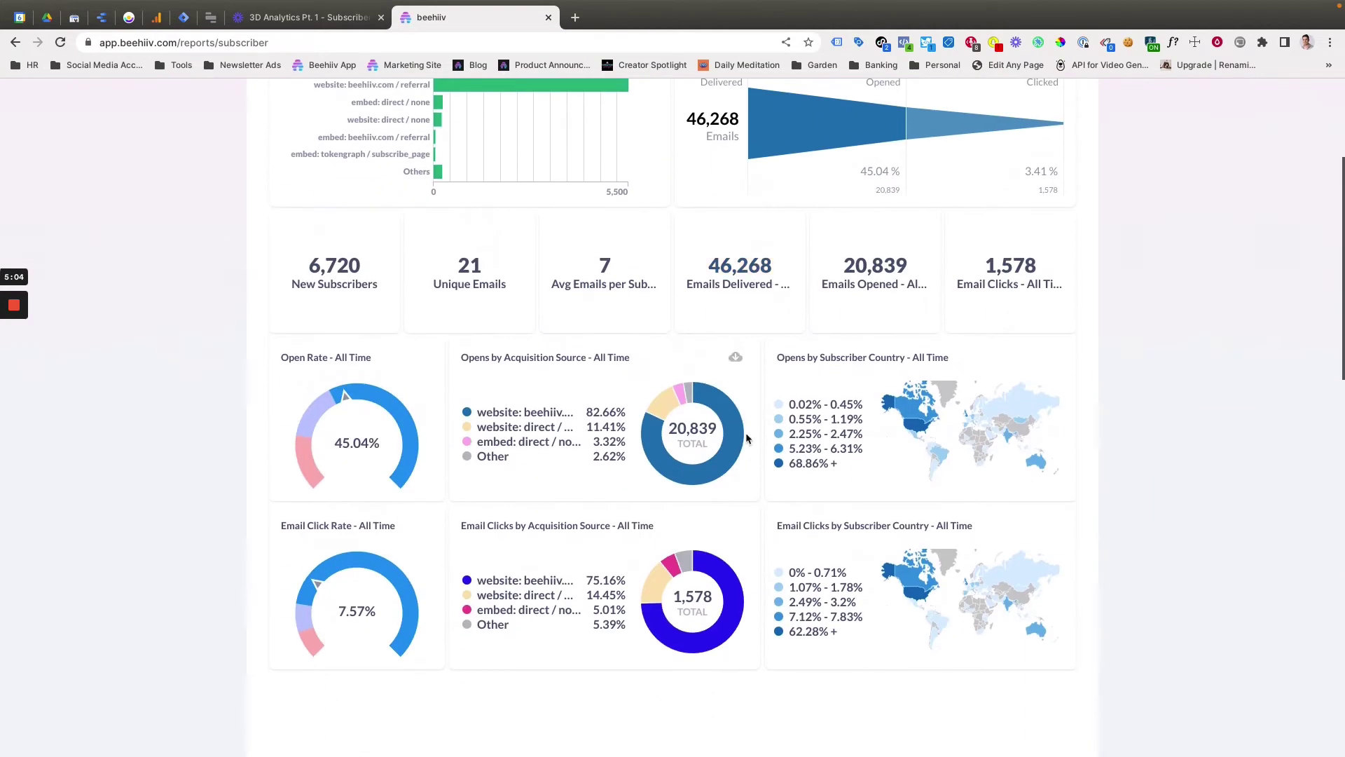
mouse_move(692, 402)
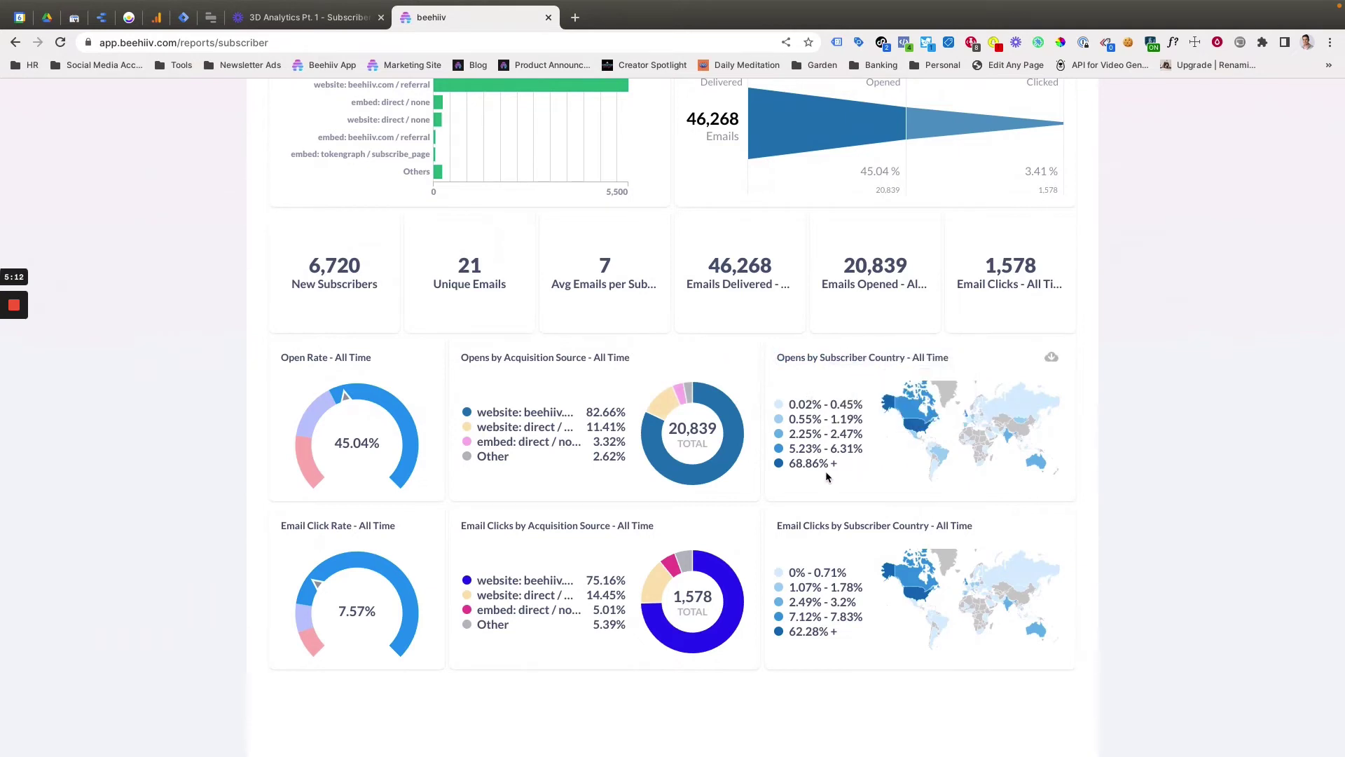
mouse_move(910, 427)
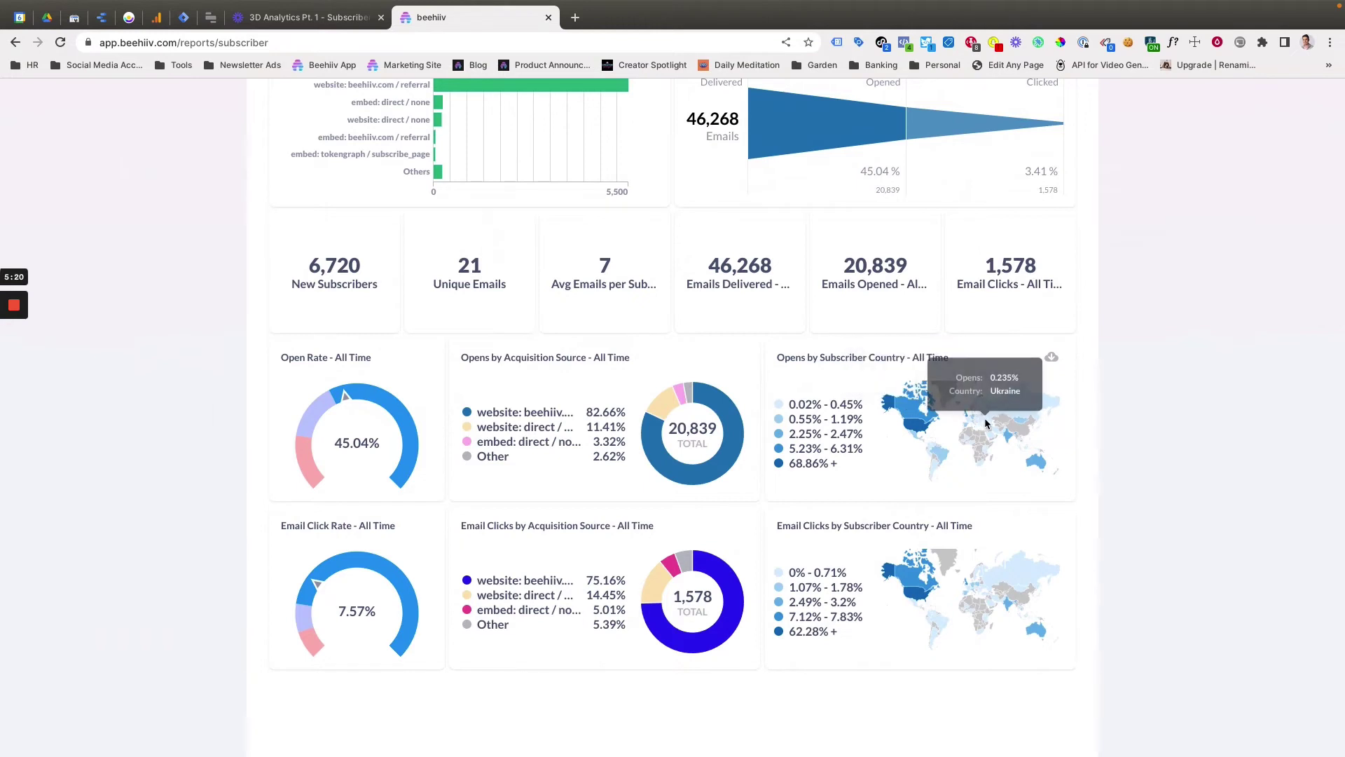
scroll(922, 431, down, 3)
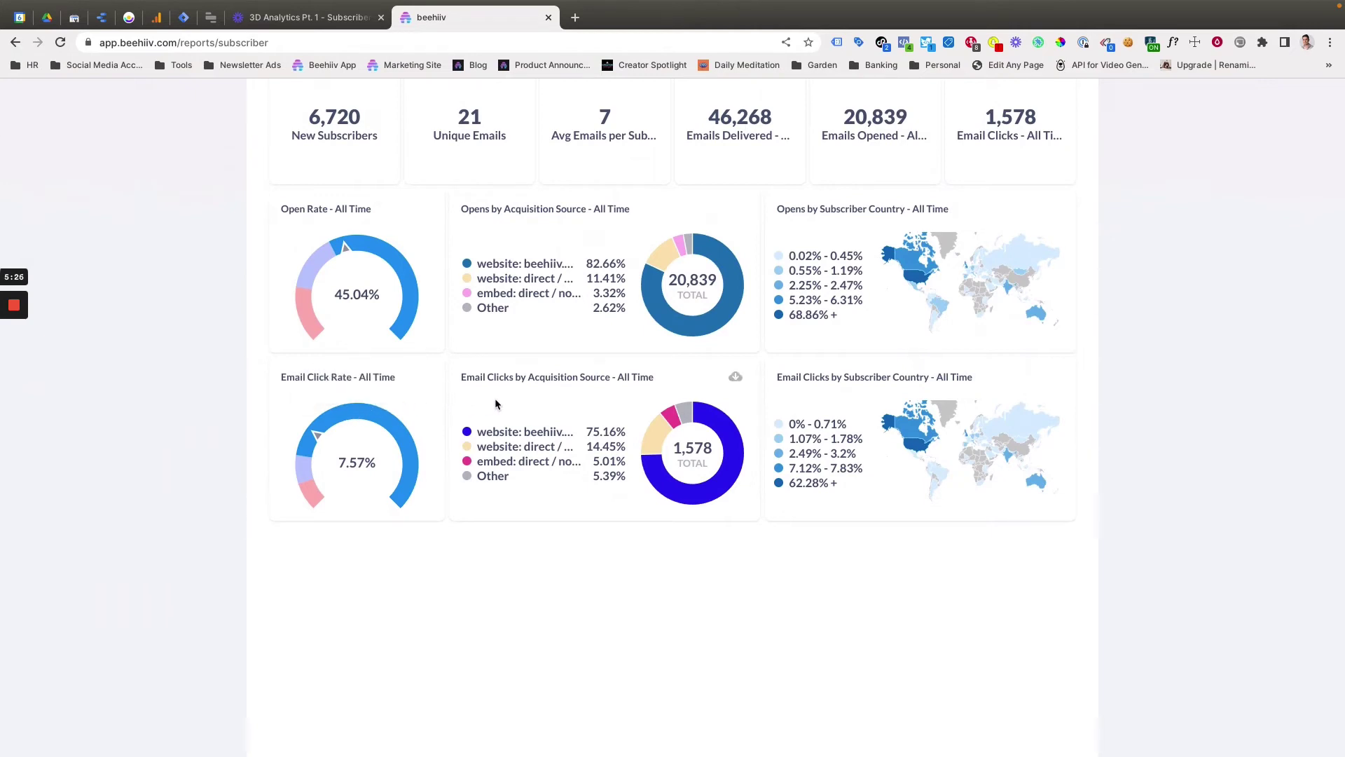
mouse_move(662, 480)
mouse_move(595, 309)
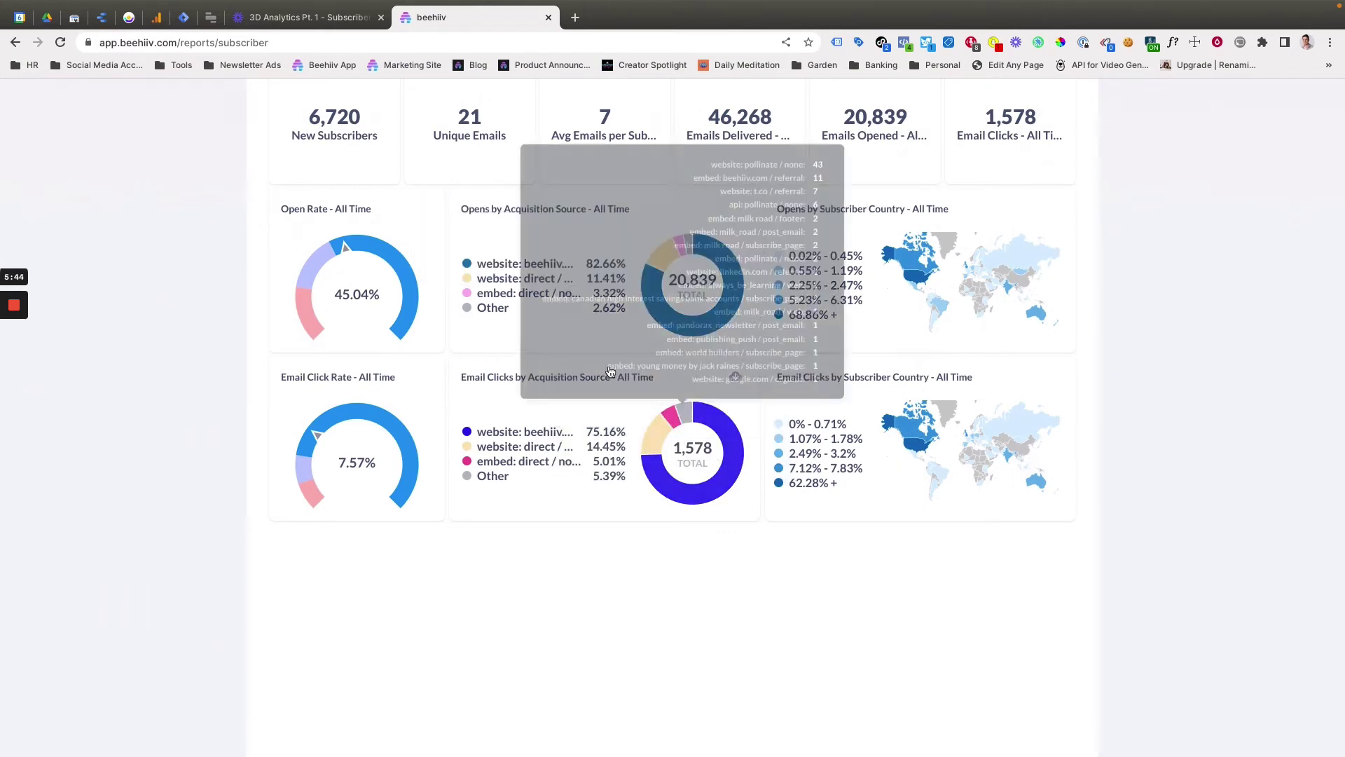
scroll(630, 386, up, 3)
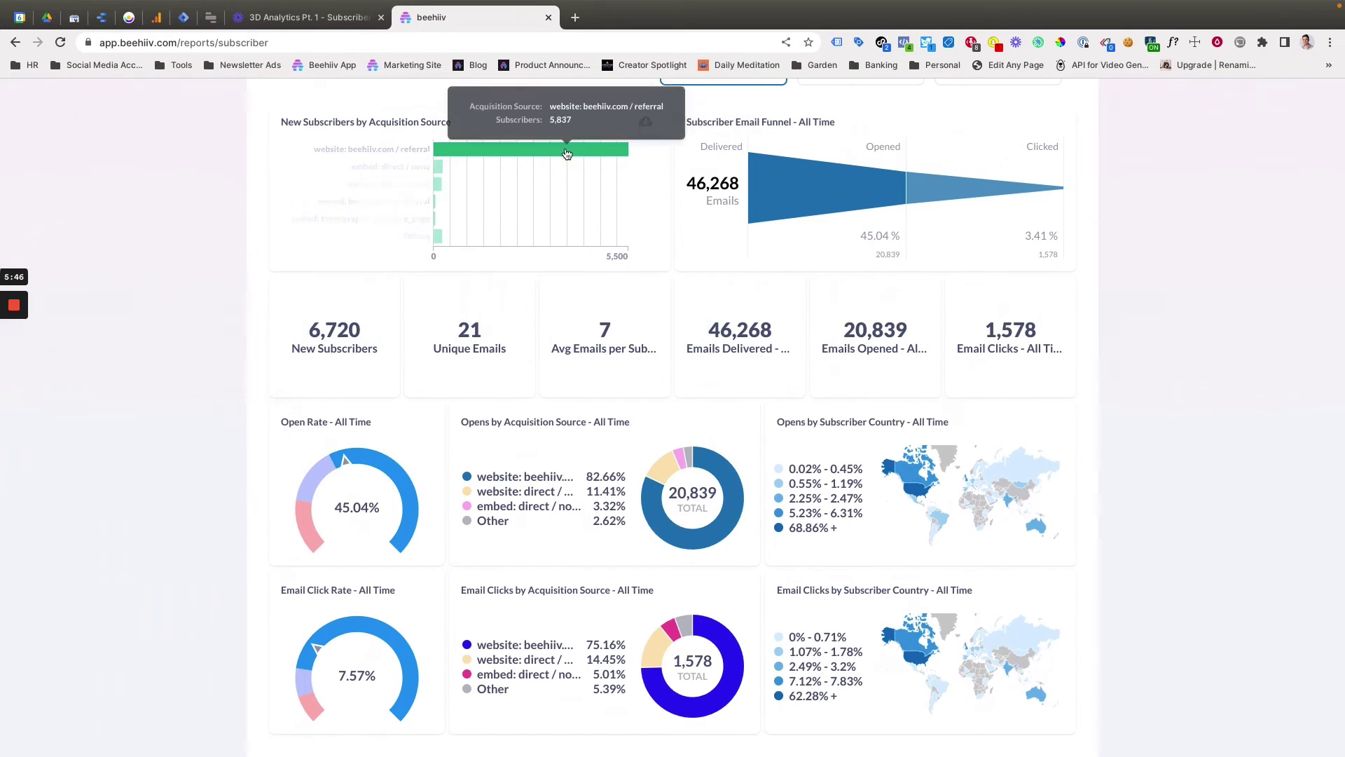
mouse_move(592, 473)
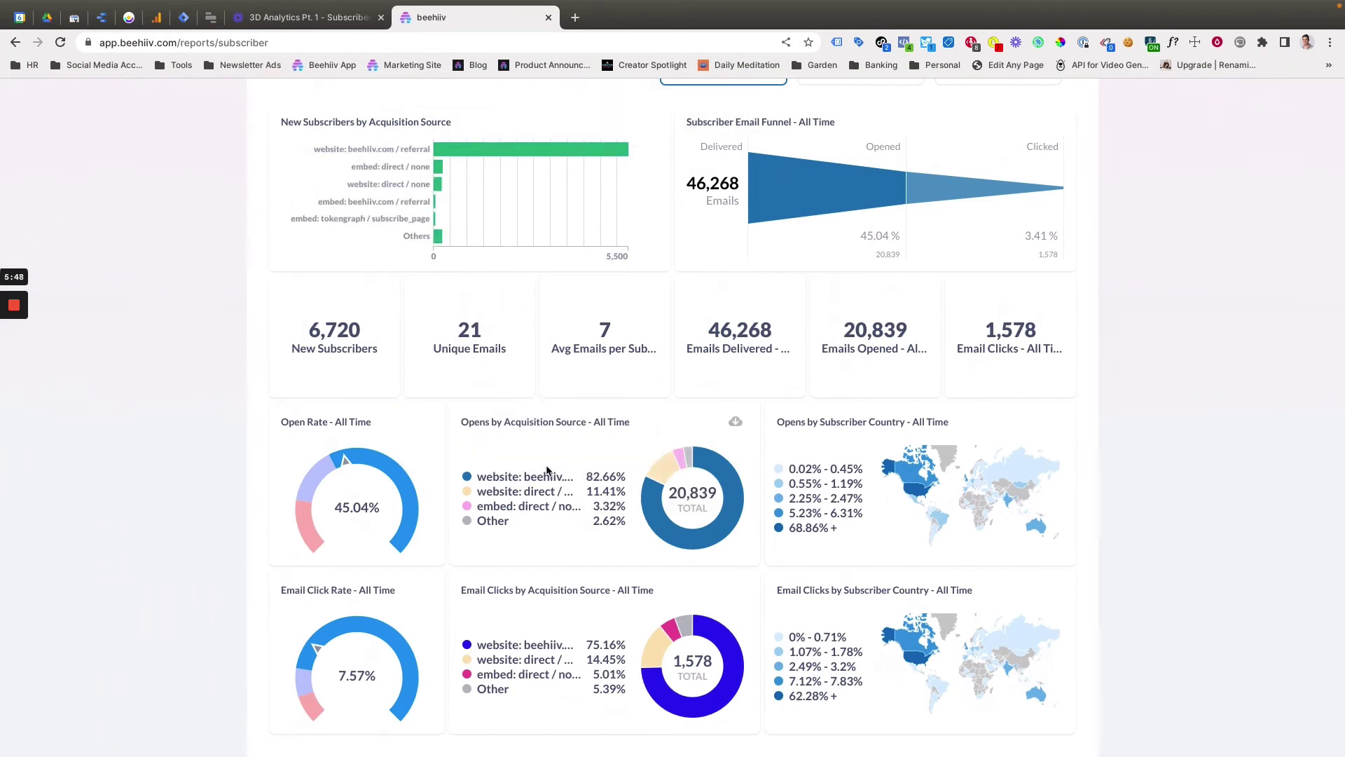
mouse_move(446, 151)
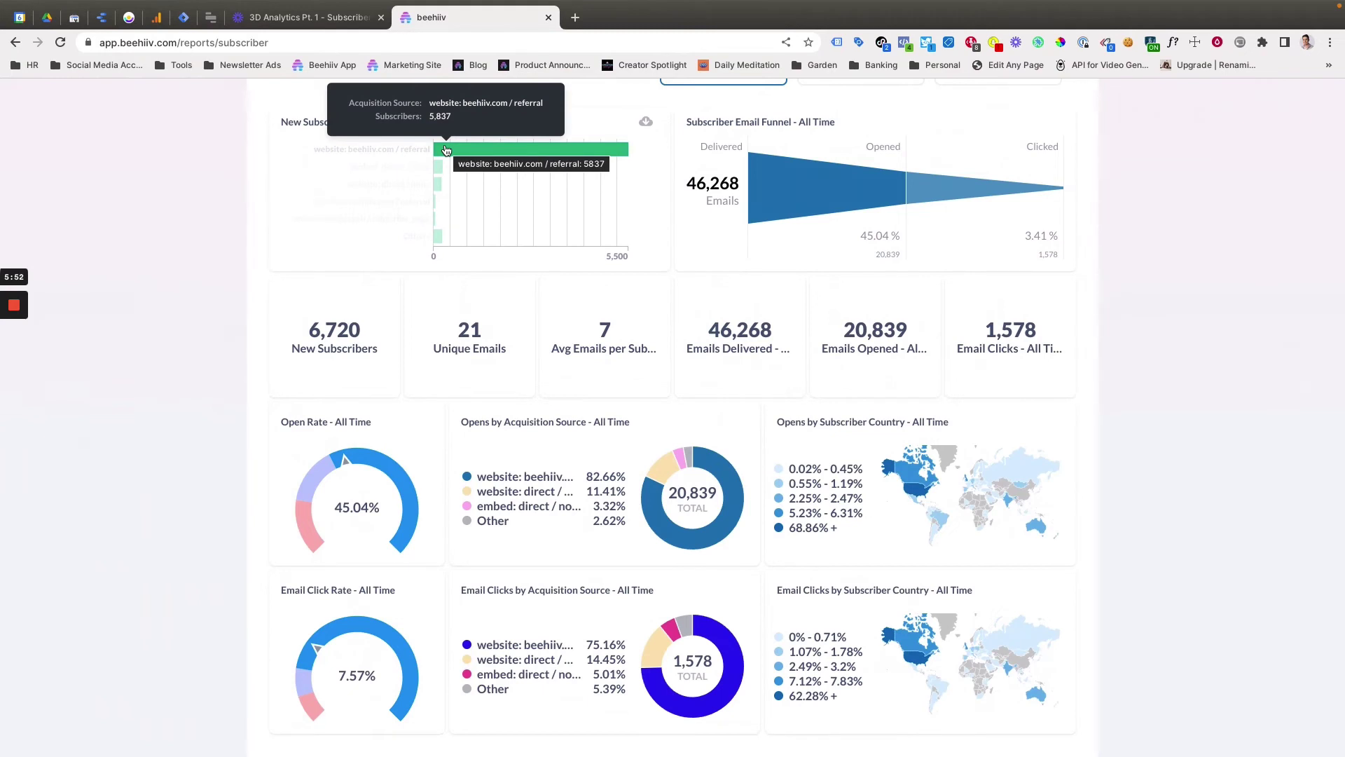
mouse_move(527, 470)
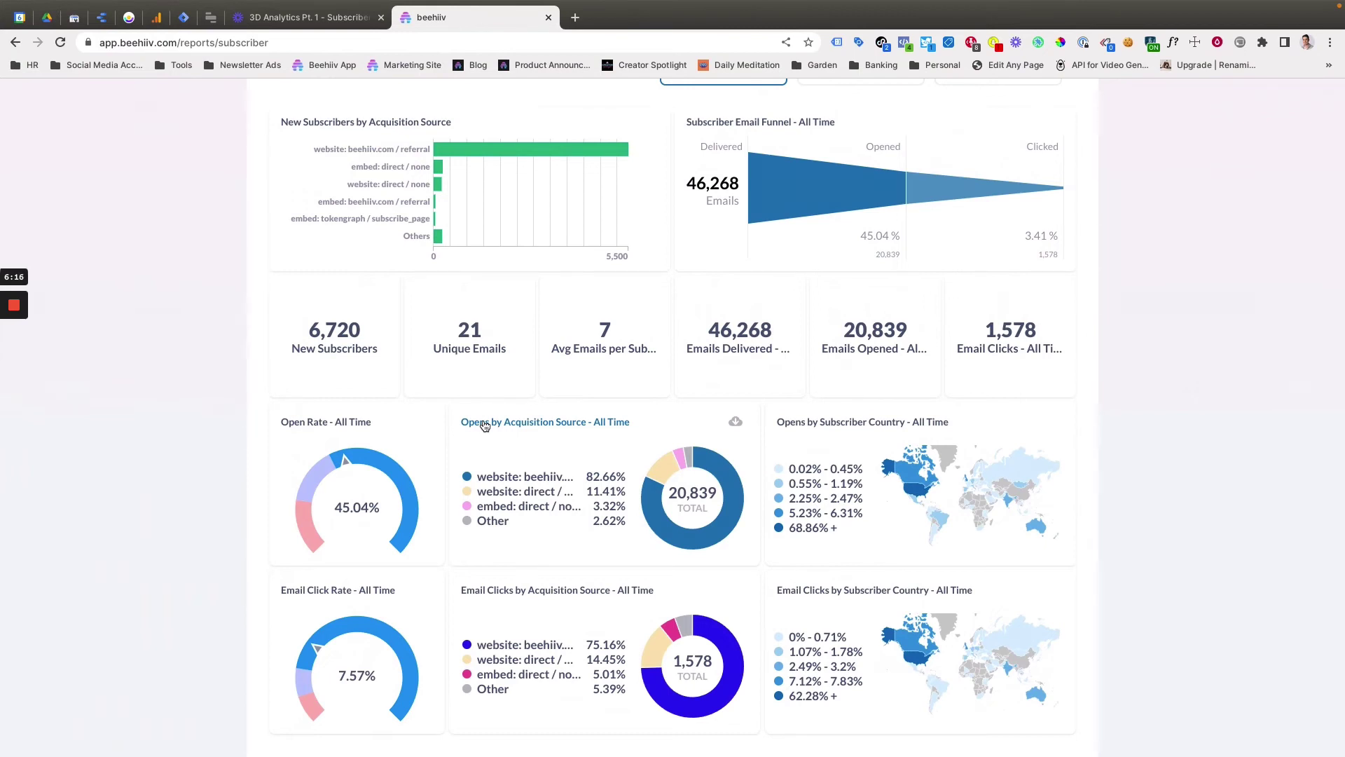
scroll(572, 385, down, 2)
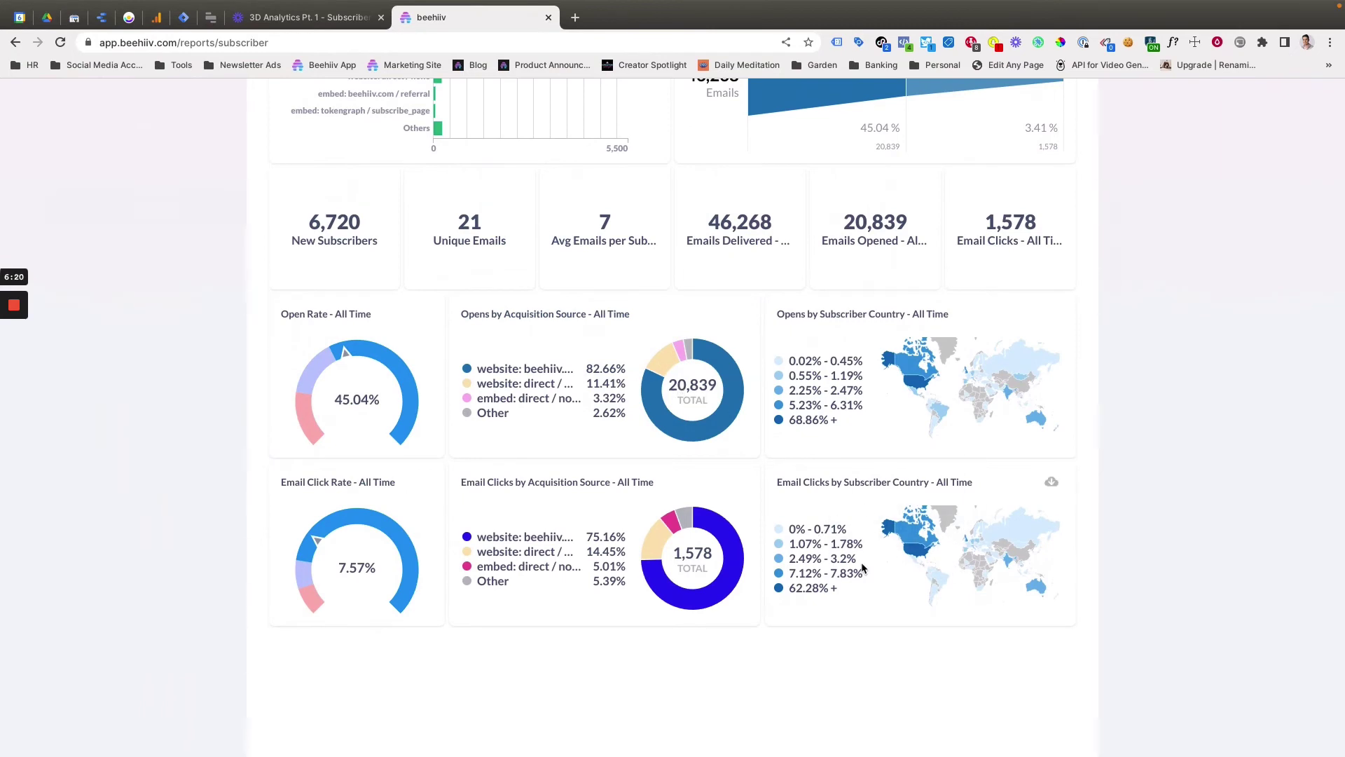
Return to the top of the report and dismiss the acquisition Source filter, leaving it unset
mouse_move(898, 538)
scroll(750, 630, up, 5)
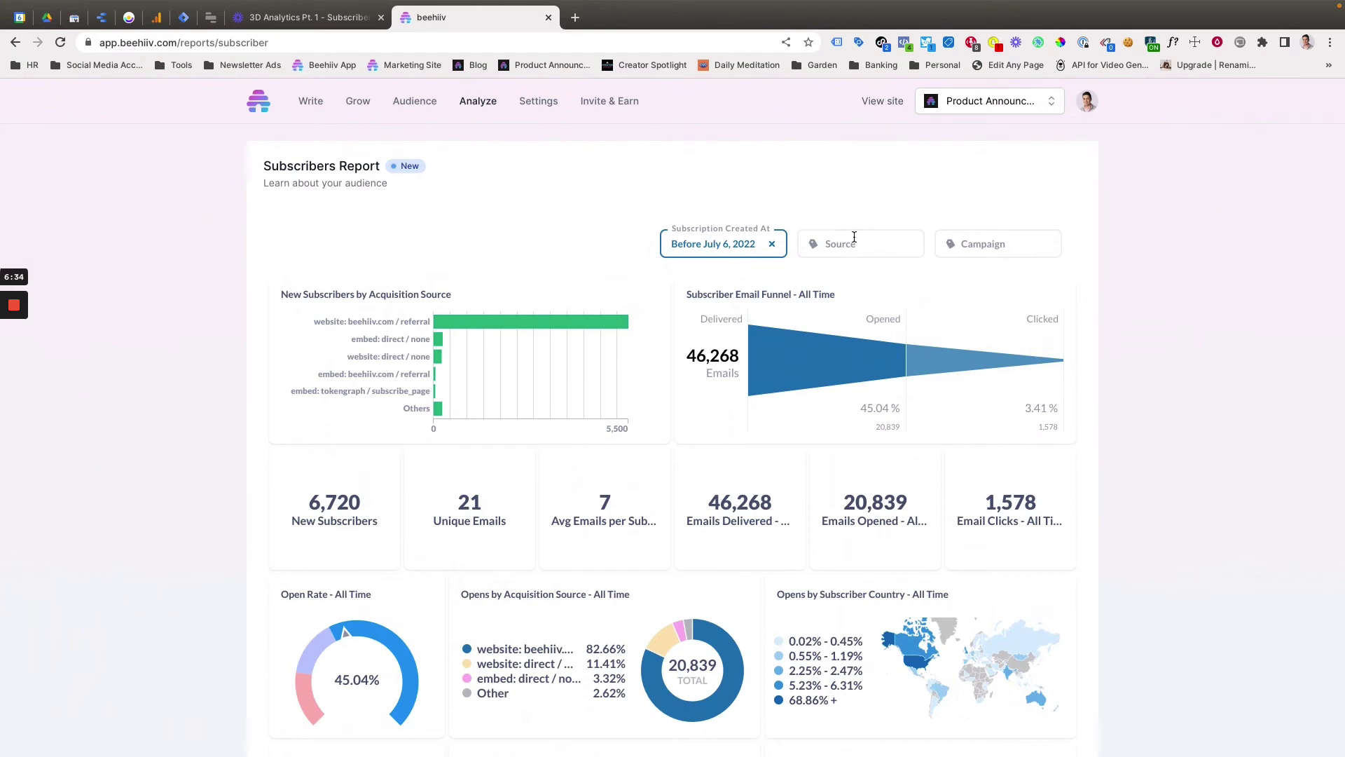
click(851, 249)
click(863, 190)
mouse_move(14, 308)
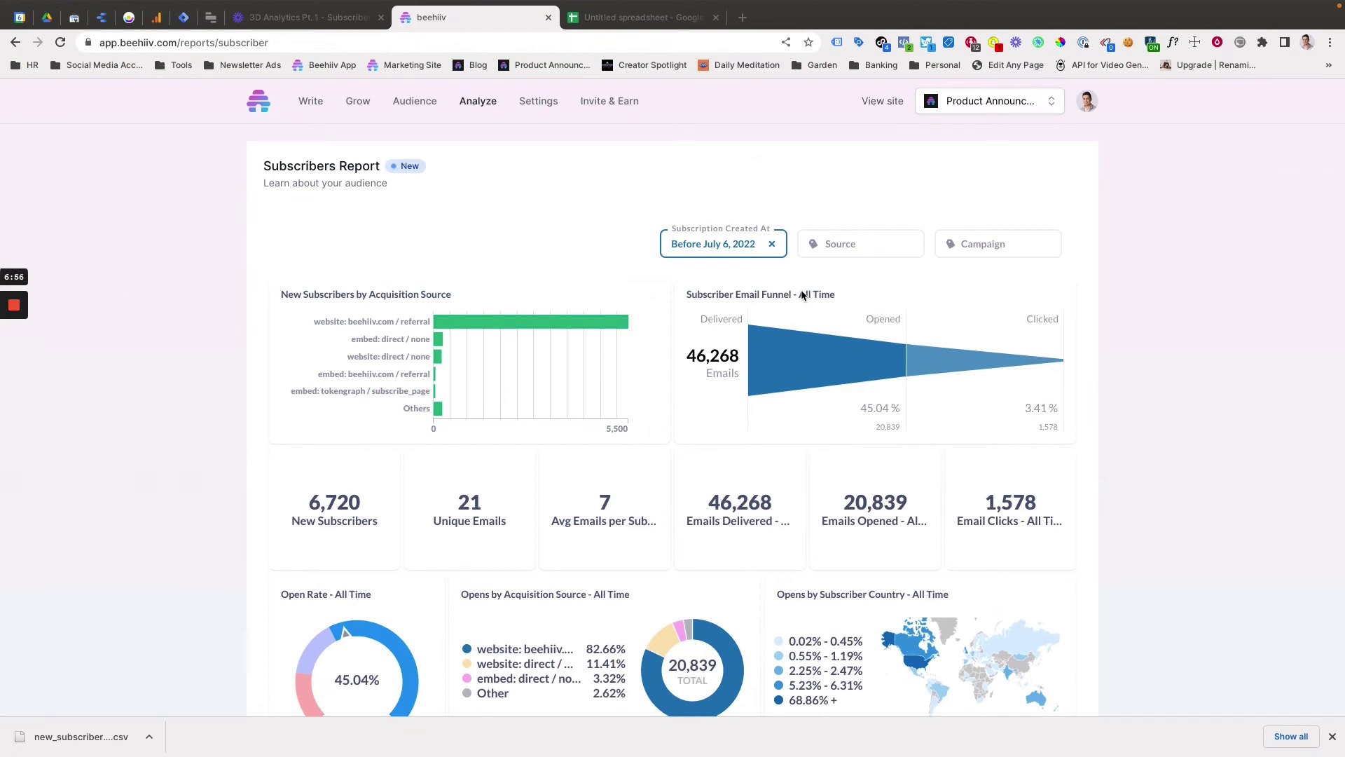
mouse_move(646, 297)
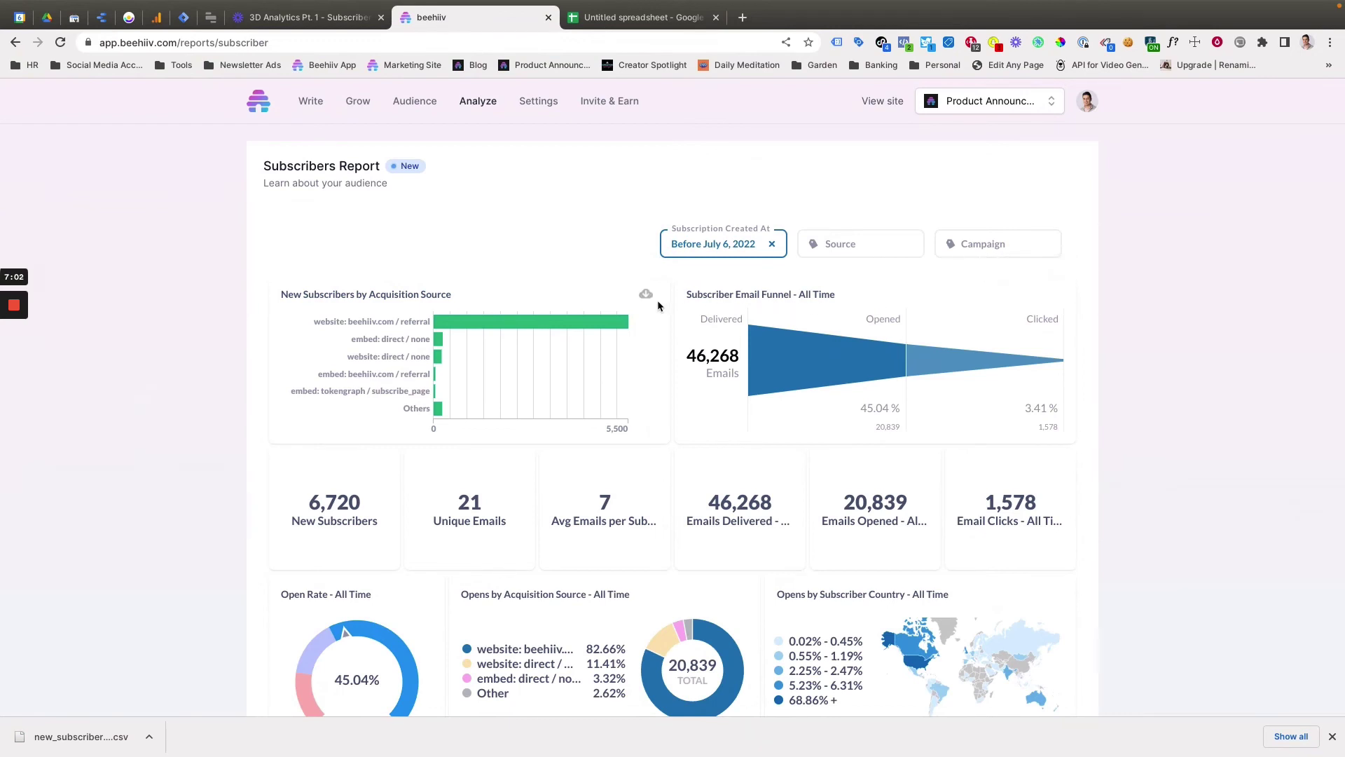
click(646, 293)
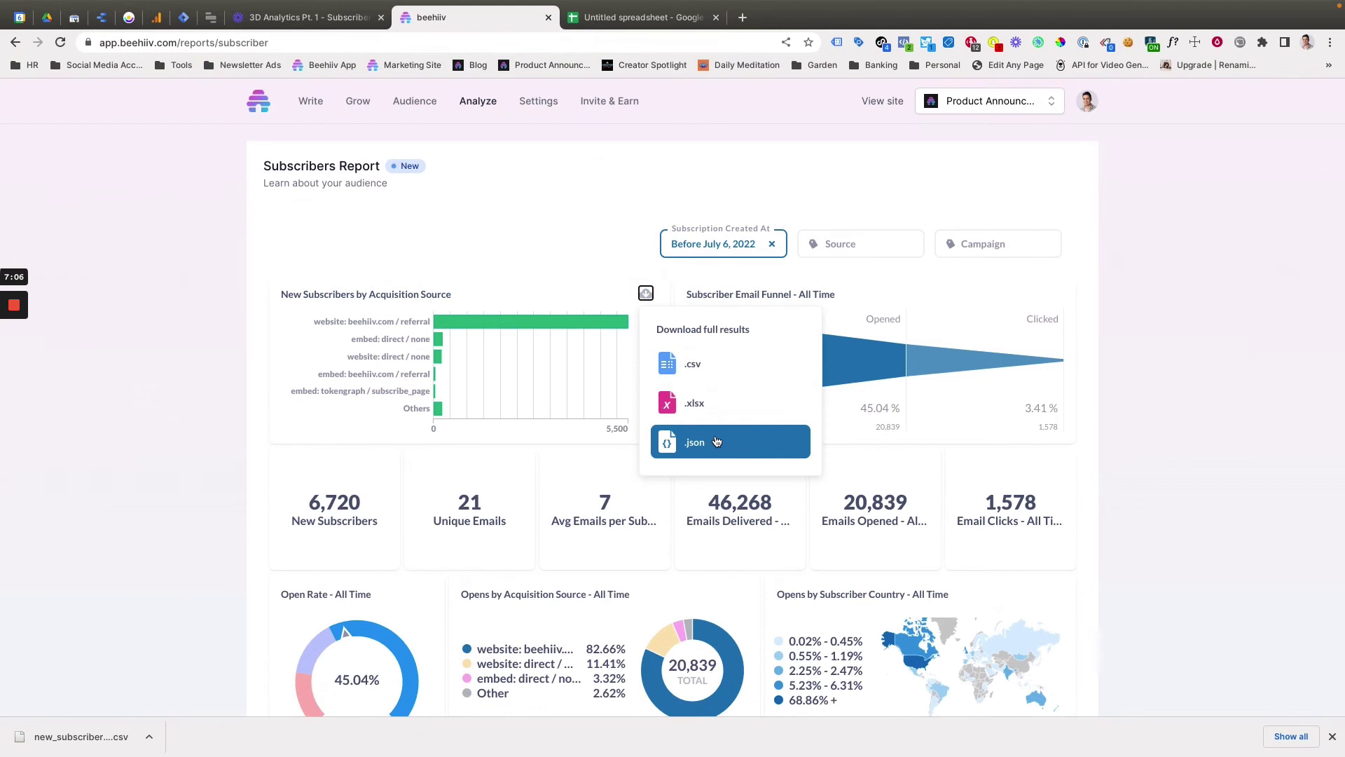
click(566, 263)
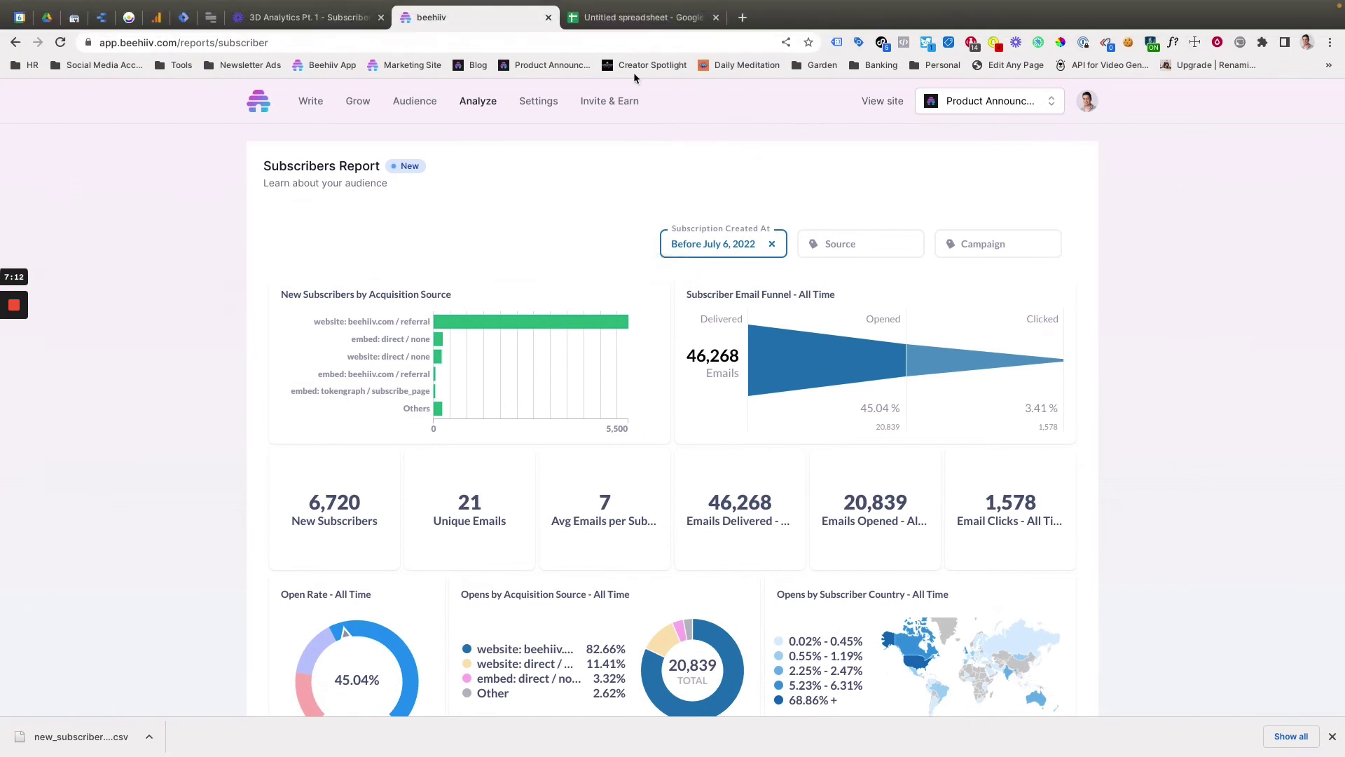
In the spreadsheet, select the exported data A1:B73 to see the 6719 subscriber total
click(637, 26)
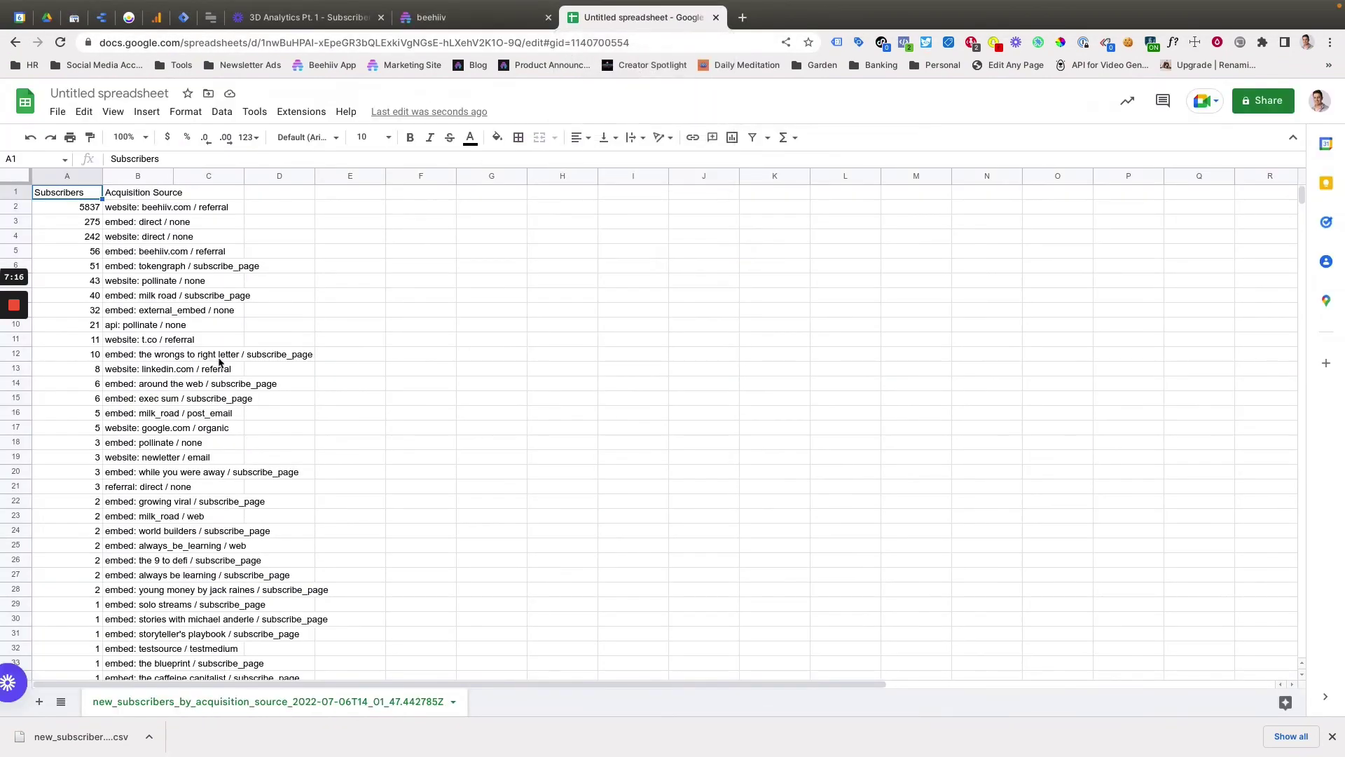
scroll(203, 335, right, 5)
scroll(193, 334, left, 5)
drag(73, 193, 163, 466)
Clear the selection by clicking cell E14 and dismiss the download notification
scroll(162, 465, up, 12)
scroll(163, 472, right, 3)
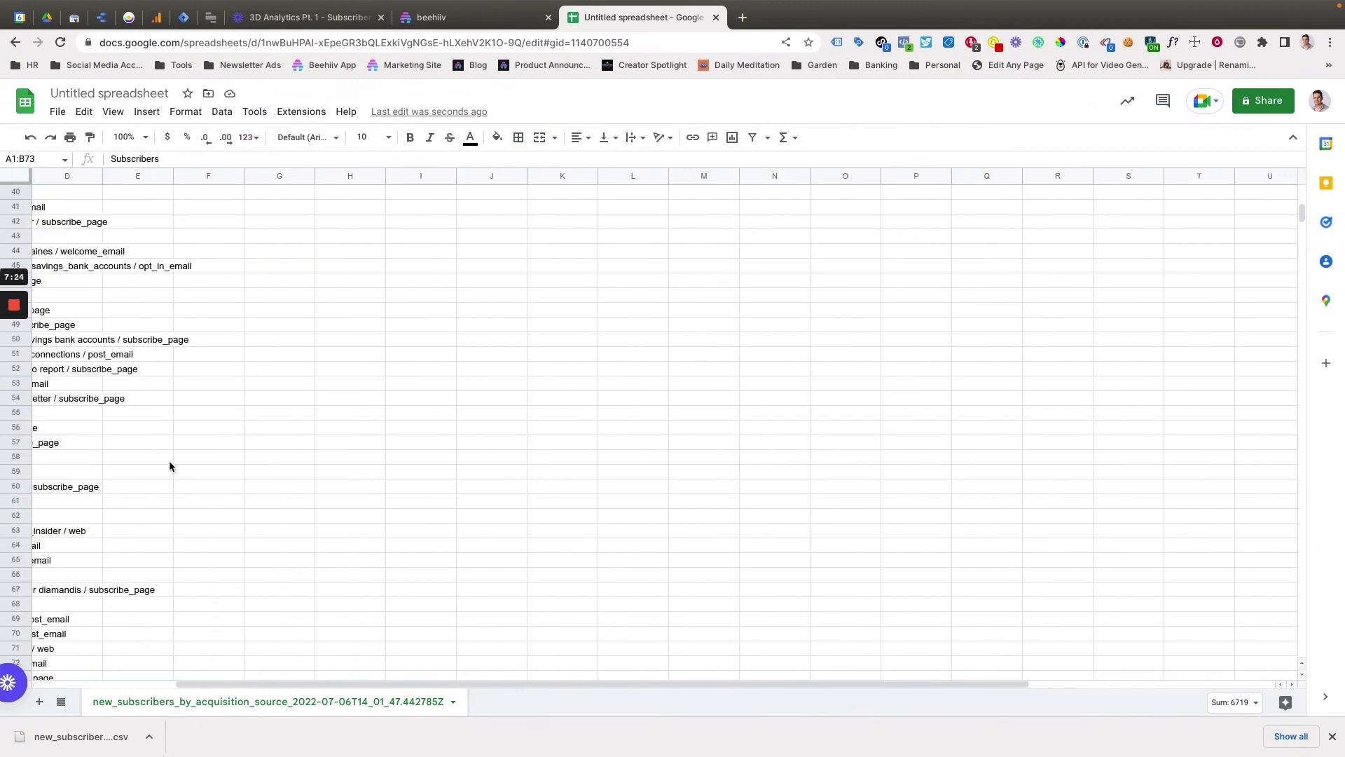
scroll(162, 472, up, 6)
scroll(163, 472, left, 3)
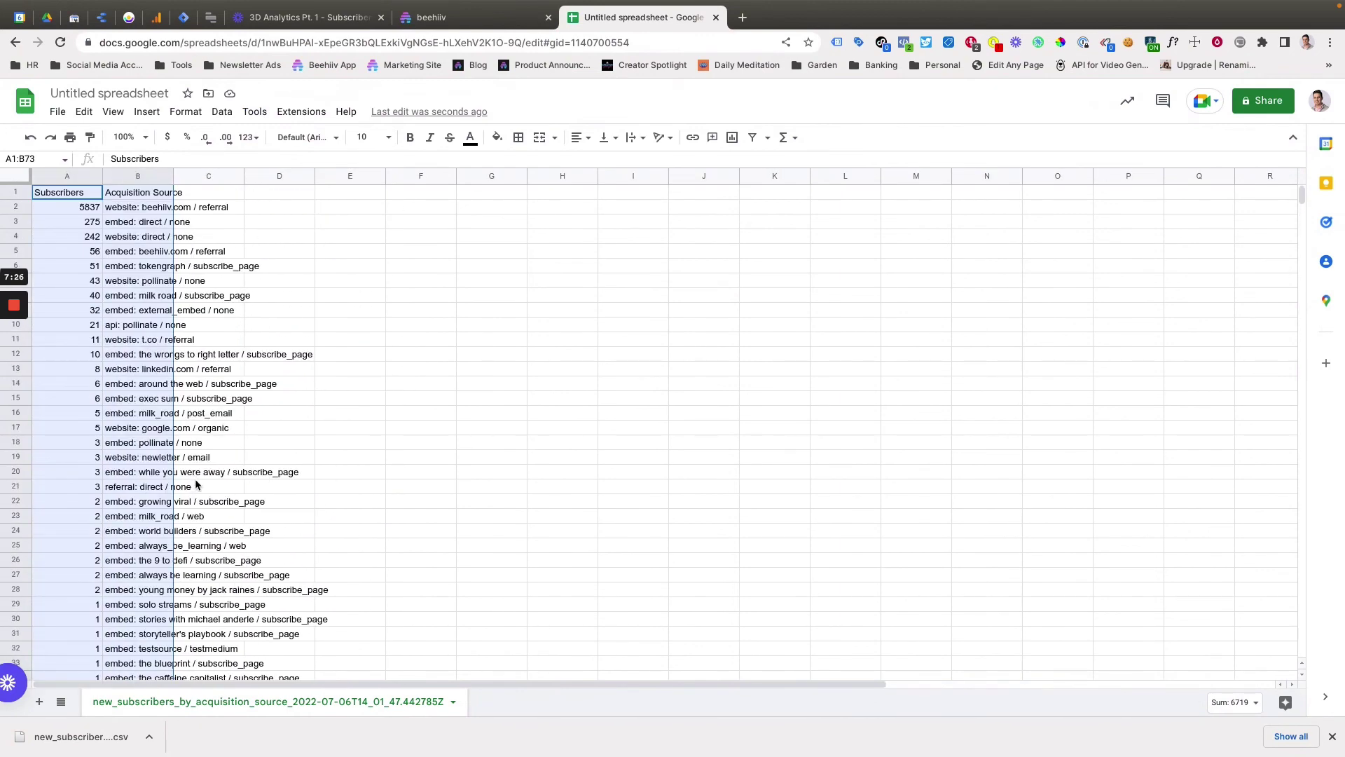
click(322, 386)
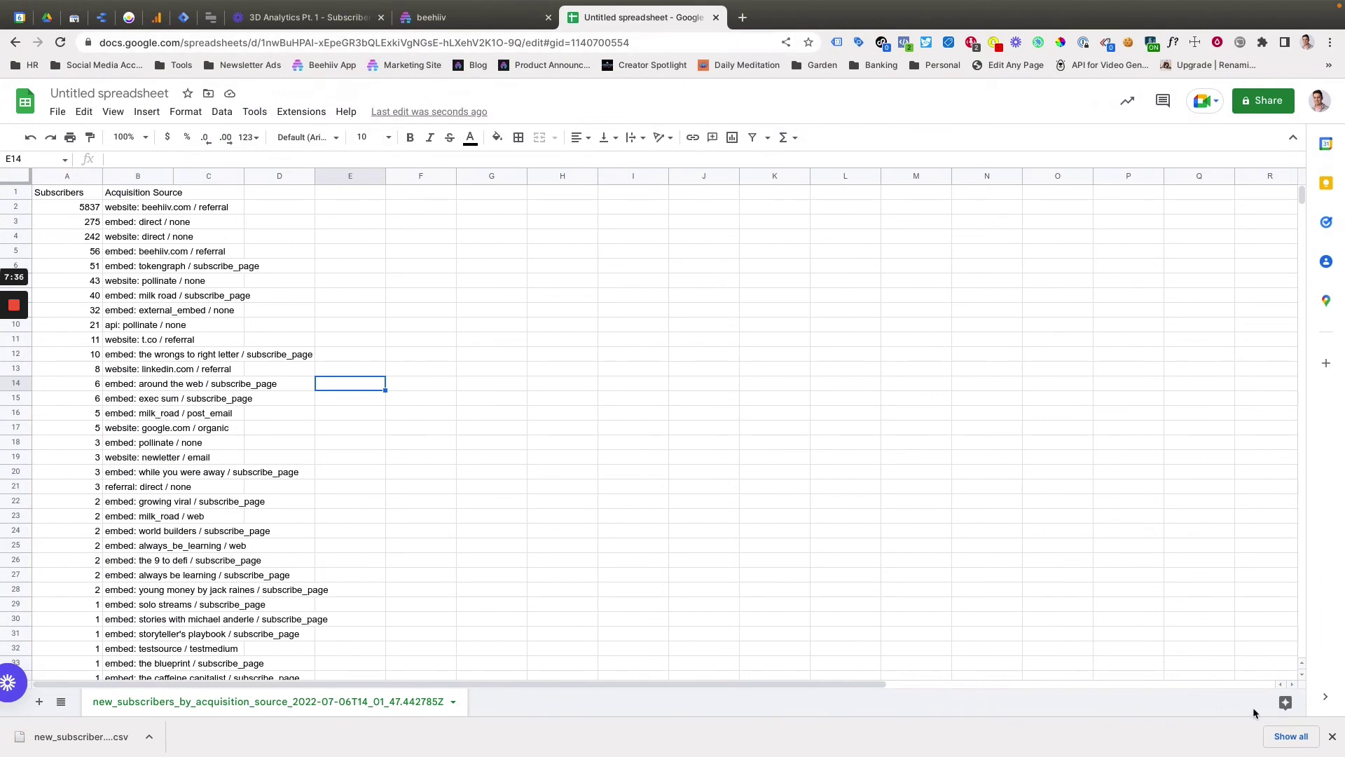
click(1332, 736)
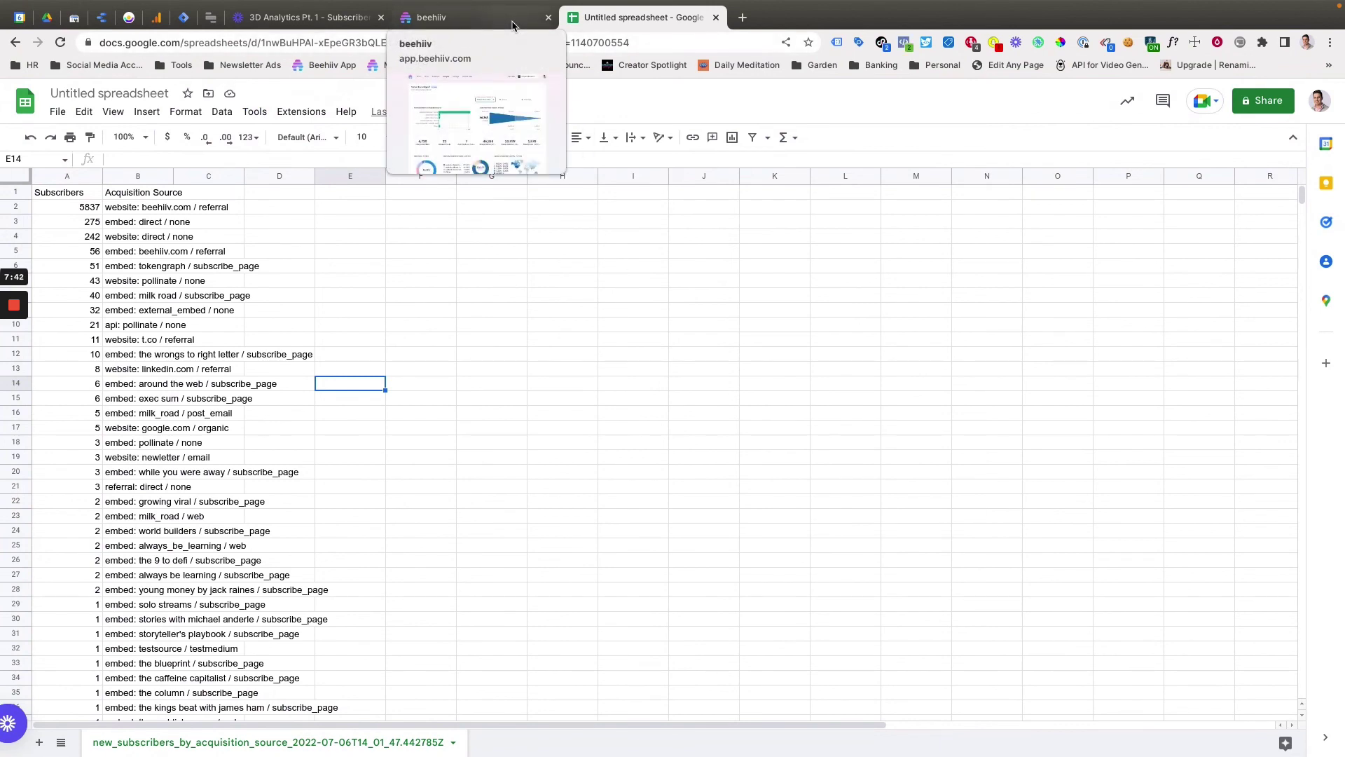
click(511, 24)
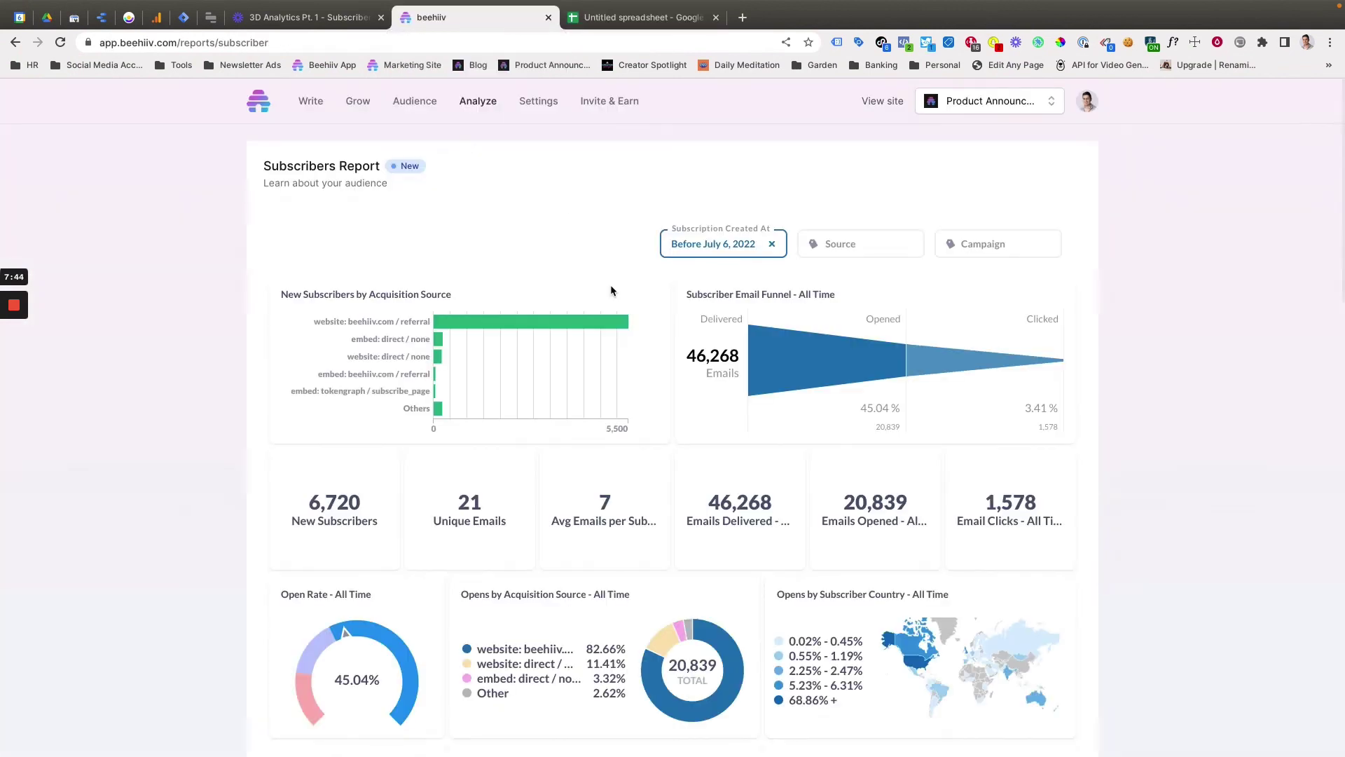